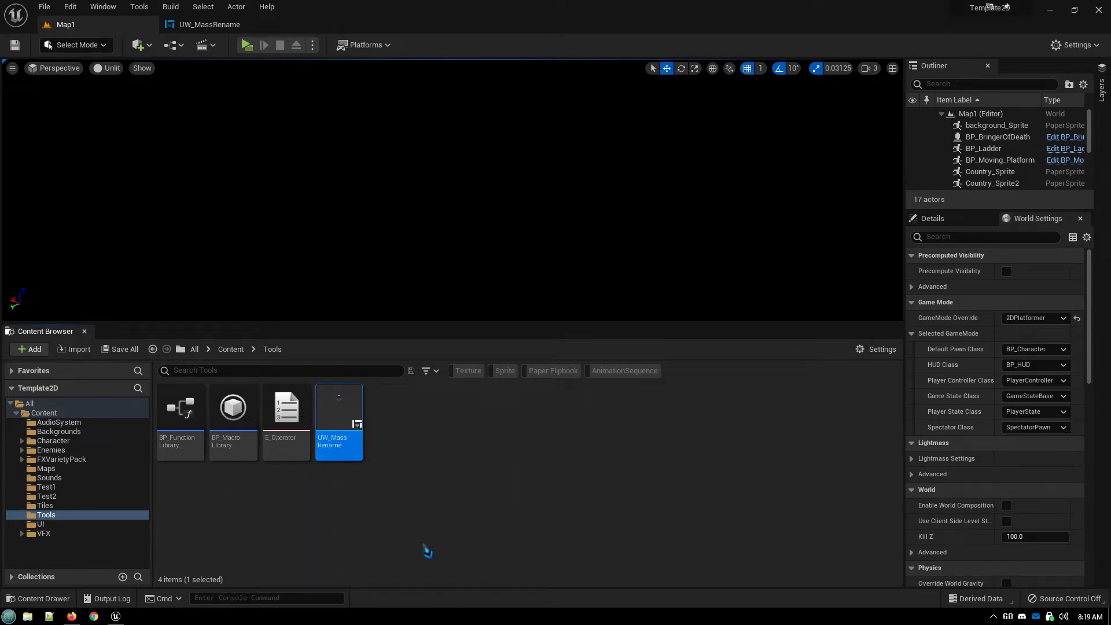
Run the UW_MassRename editor utility widget and dock its window as a tab beside the Outliner.
right_click(337, 402)
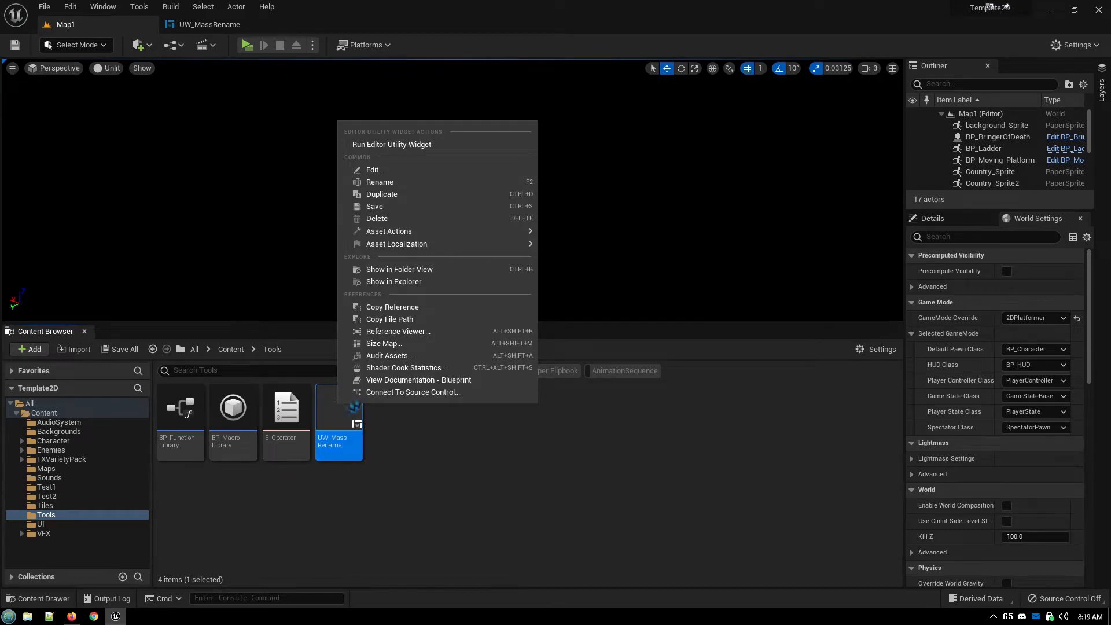
left_click(483, 145)
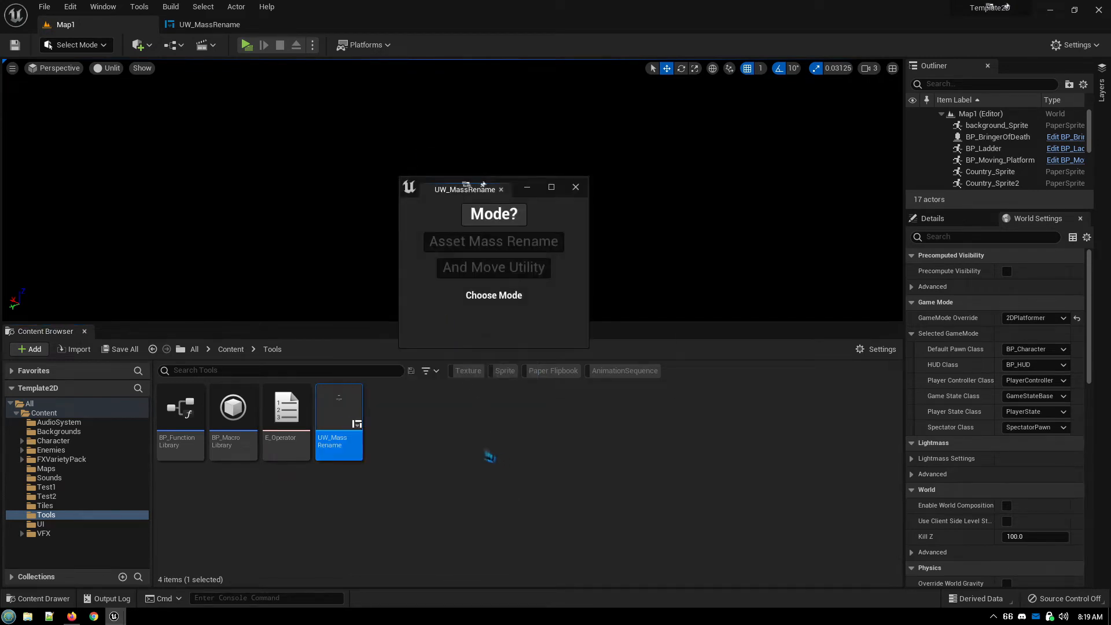
left_click_drag(483, 184, 1024, 83)
left_click(934, 65)
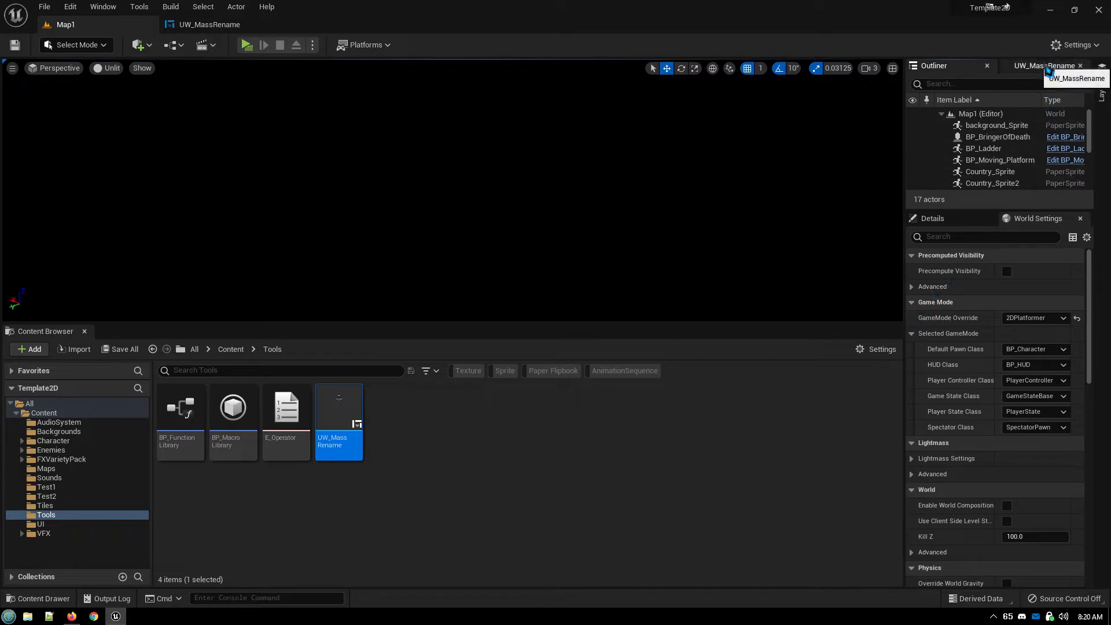
left_click(1045, 67)
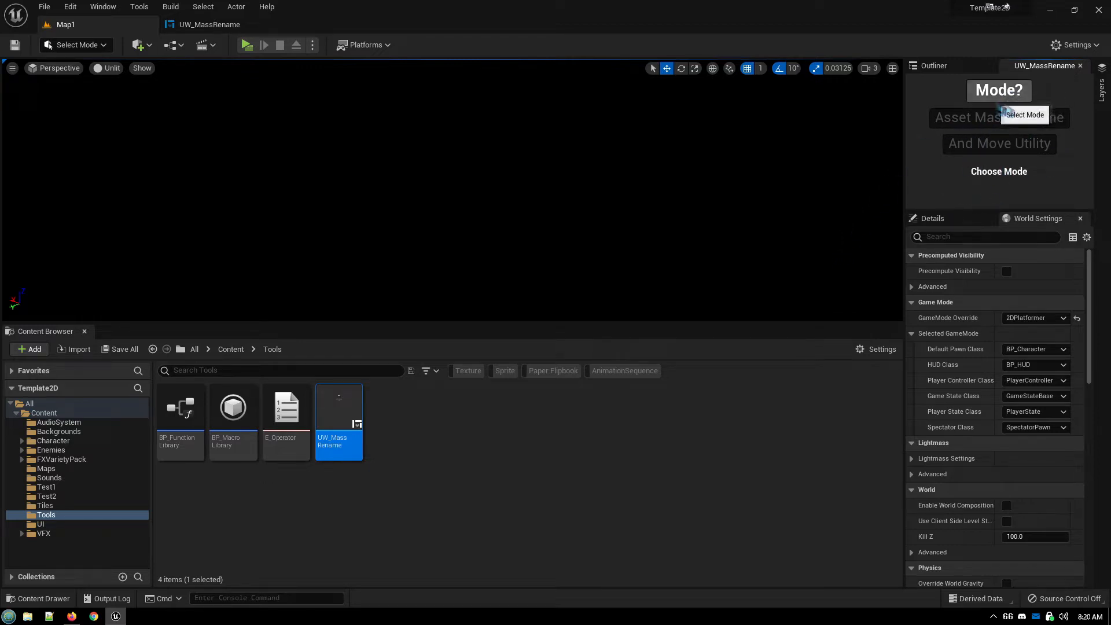
Cycle through the rename utility's available modes and open the Test1 folder with Rename mode active.
left_click(1010, 118)
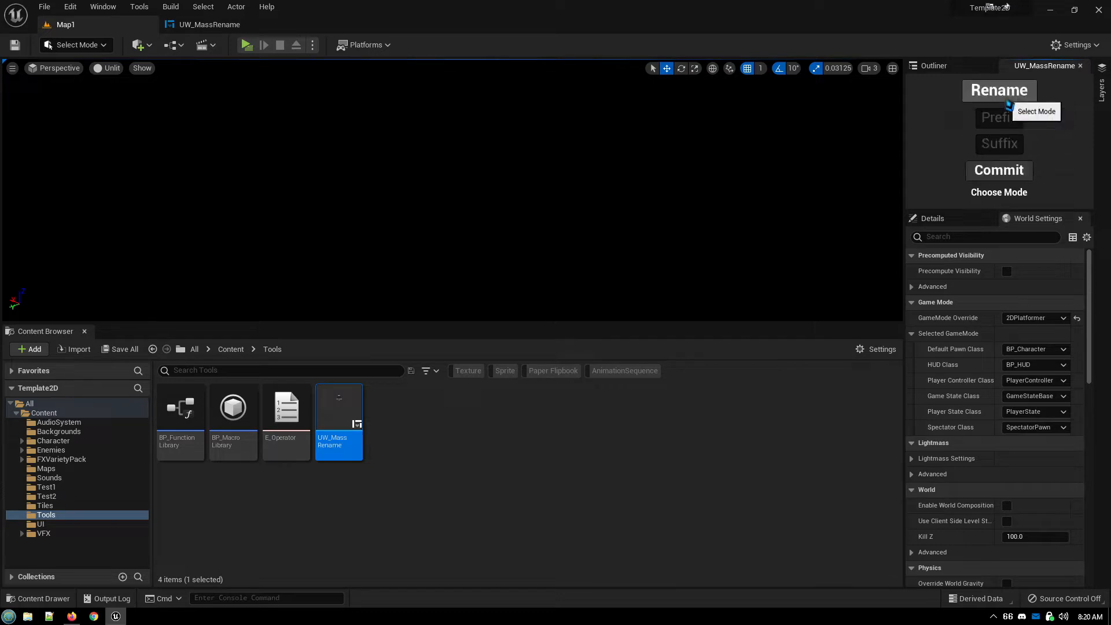
left_click(1011, 97)
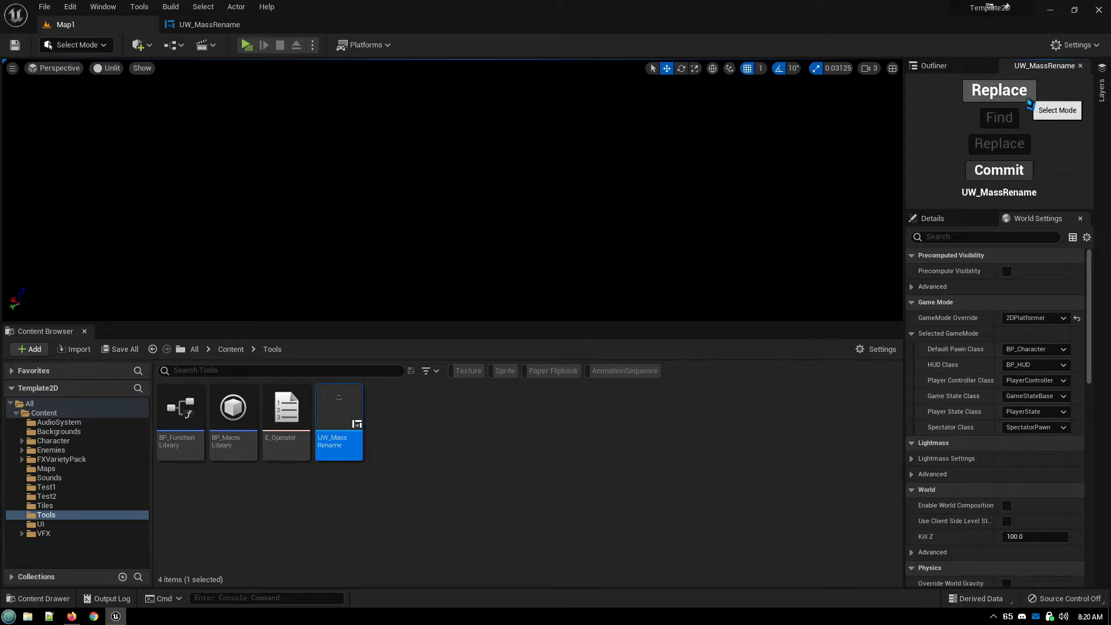
left_click(1027, 98)
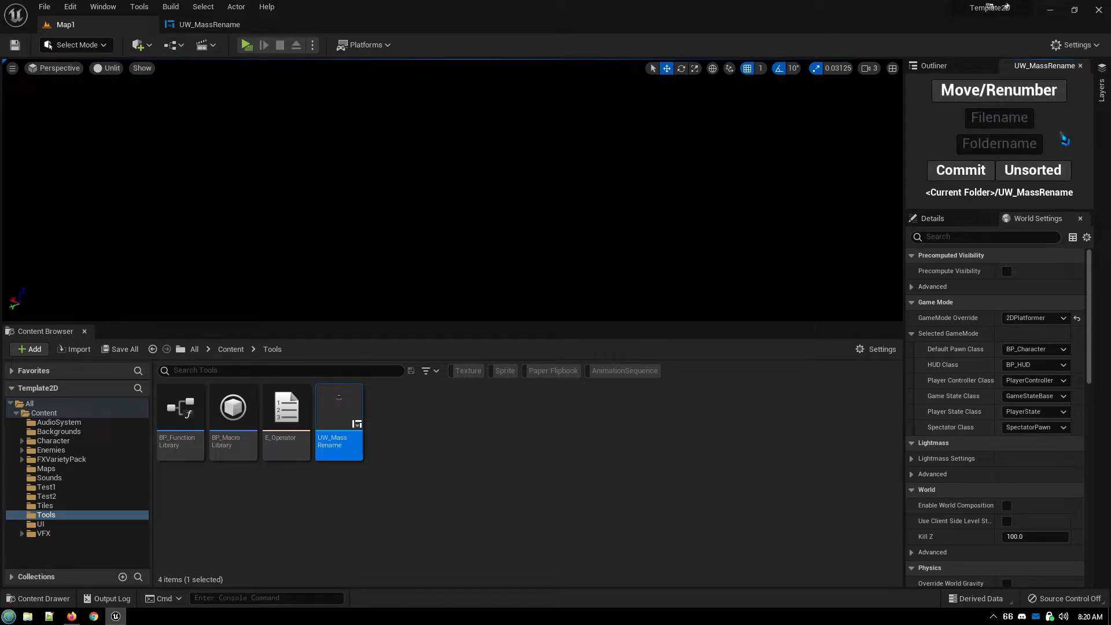
left_click(1010, 98)
left_click(1010, 98)
left_click(1010, 100)
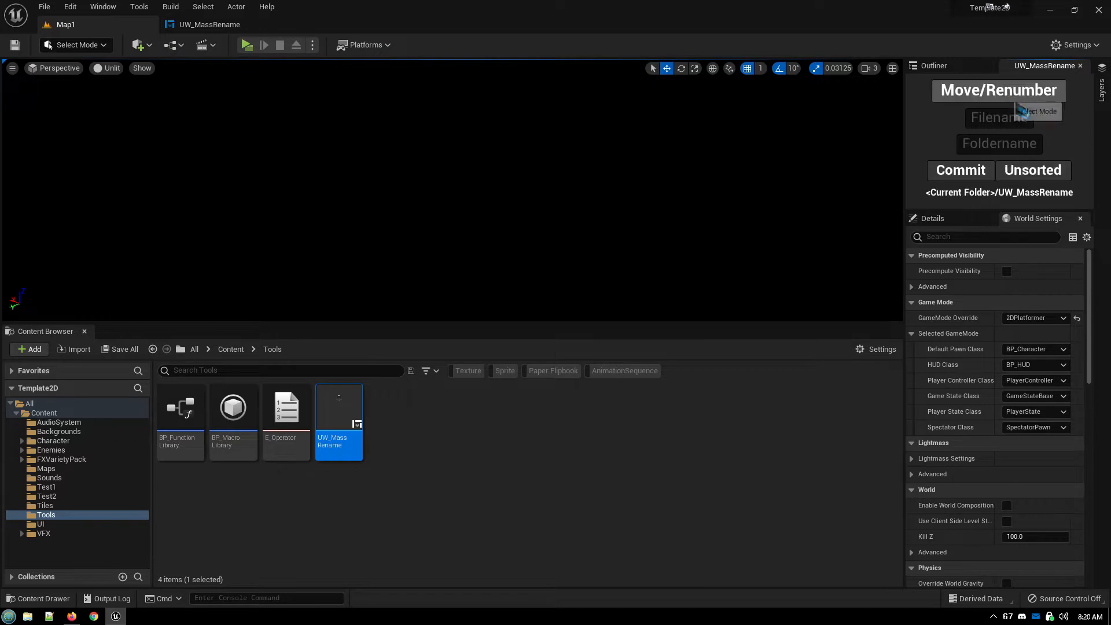
left_click(77, 490)
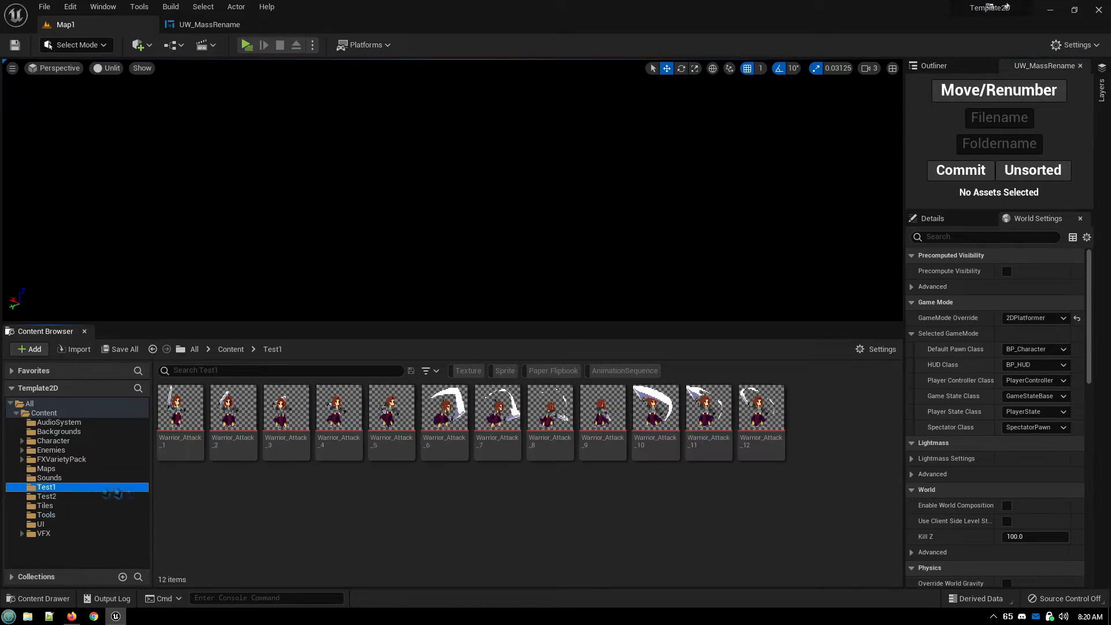
left_click(1009, 99)
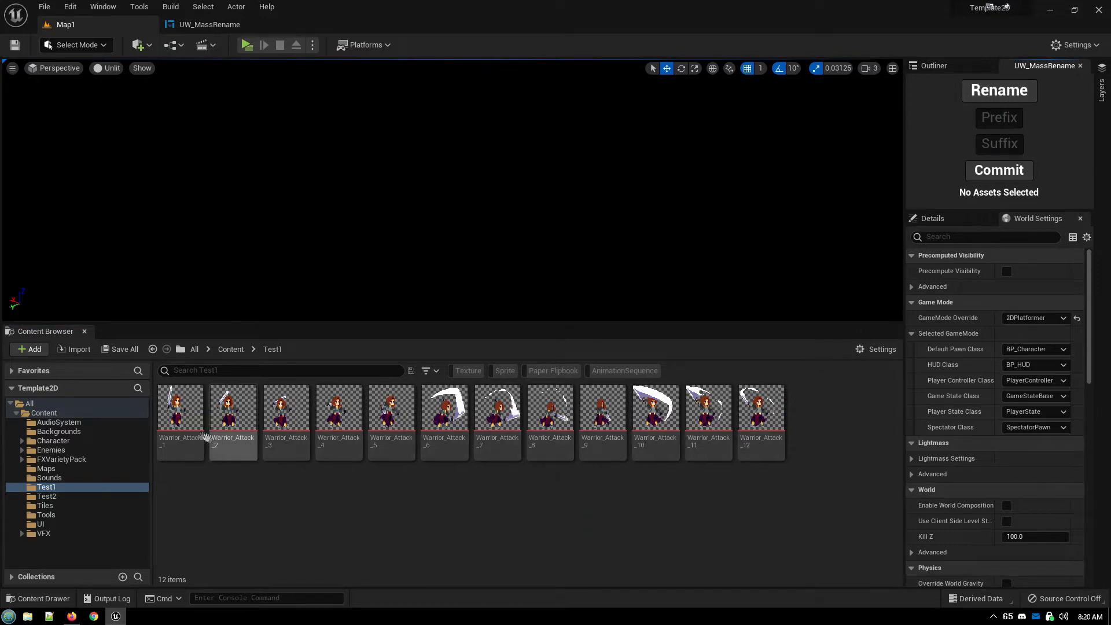
Rename all twelve Warrior_Attack textures in Test1 with the prefix "pre" and the suffix "suf".
left_click(180, 420)
left_click(763, 405, "shift")
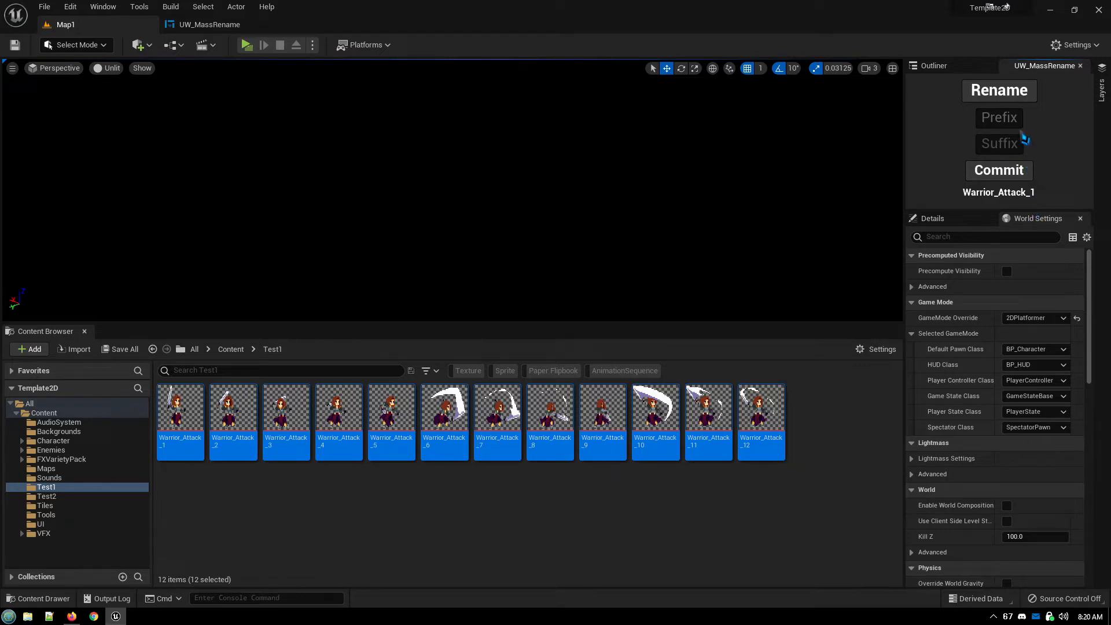
type("pre")
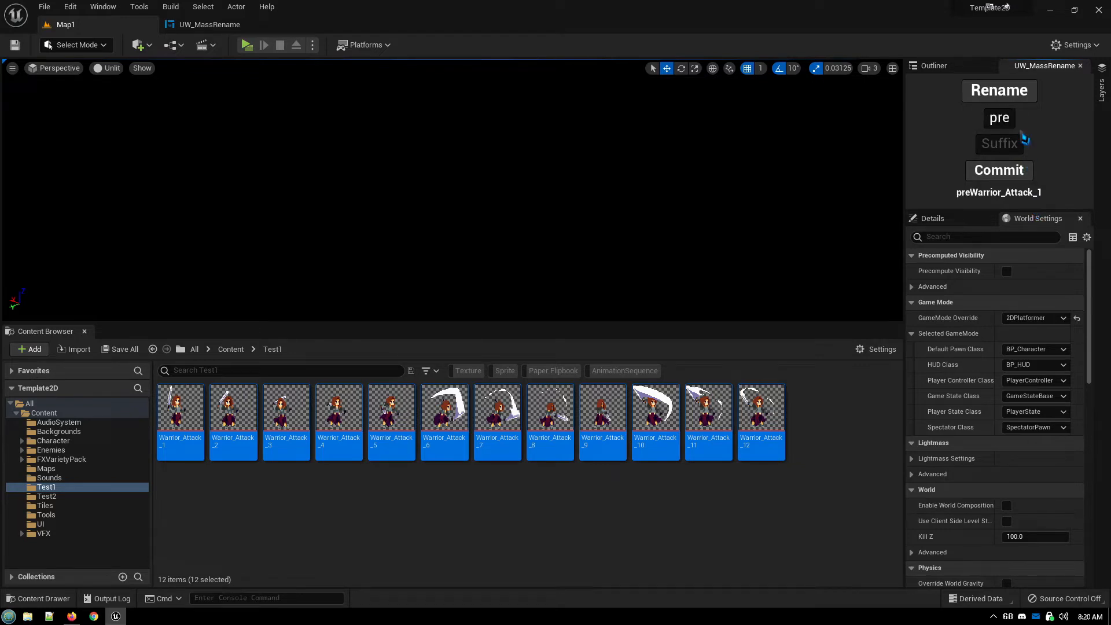
key("Tab")
type("suf")
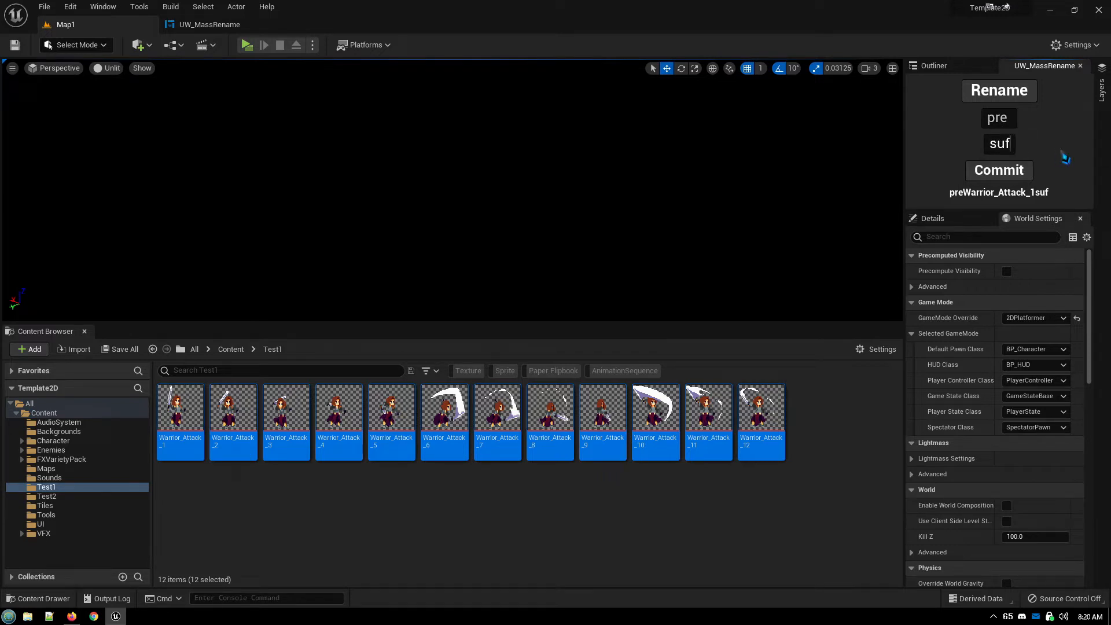
left_click(1006, 175)
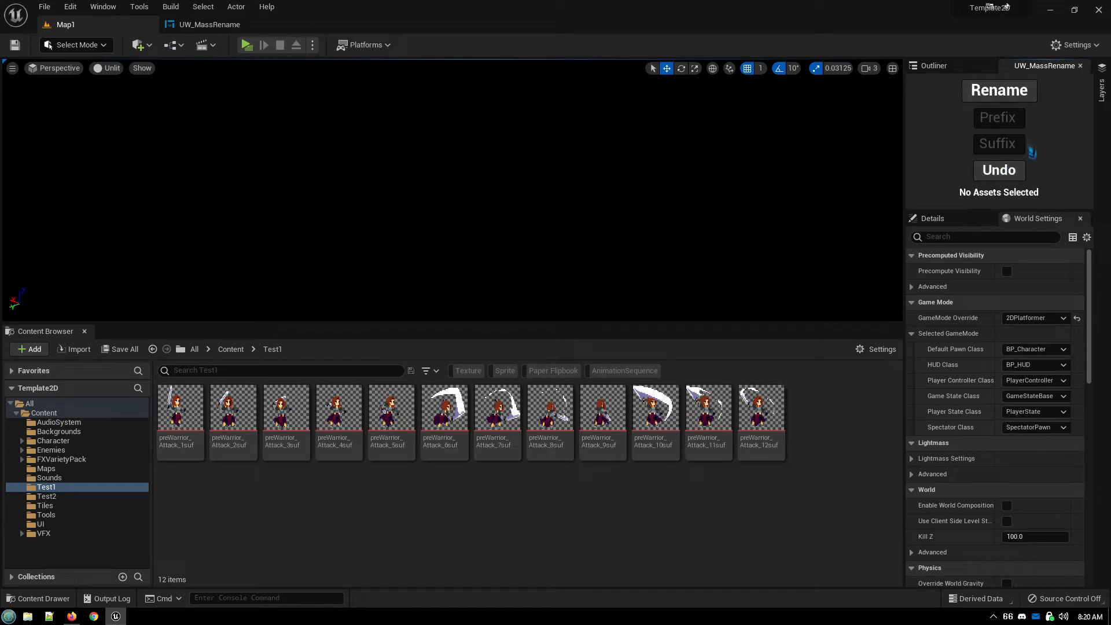
Undo the prefix and suffix rename of the textures in Test1.
left_click(1002, 176)
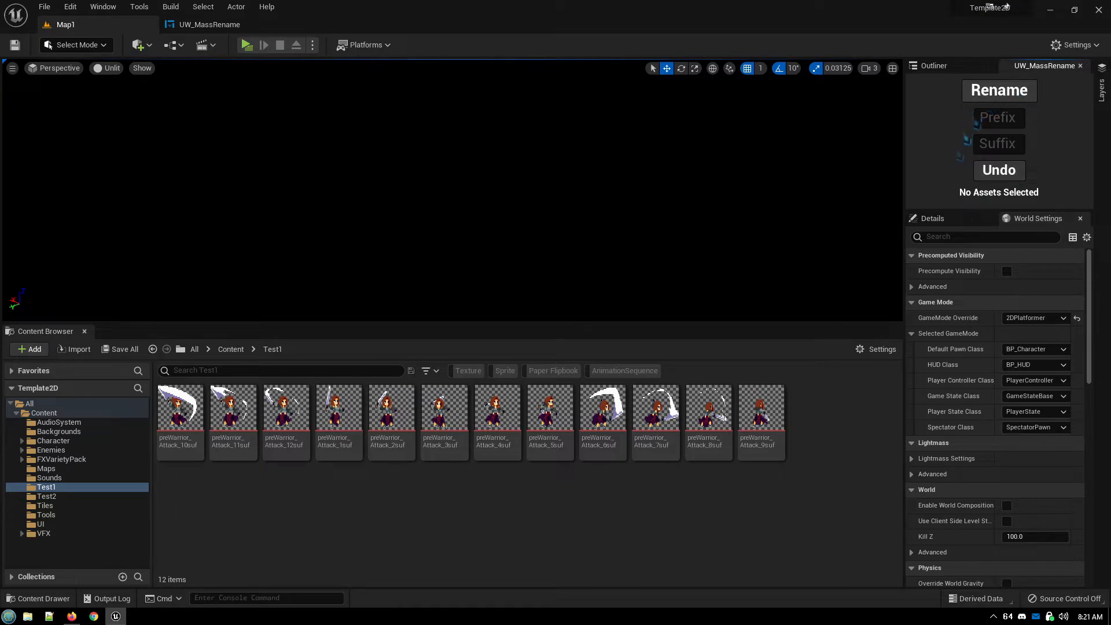
left_click(443, 419)
left_click(233, 428)
left_click(393, 438)
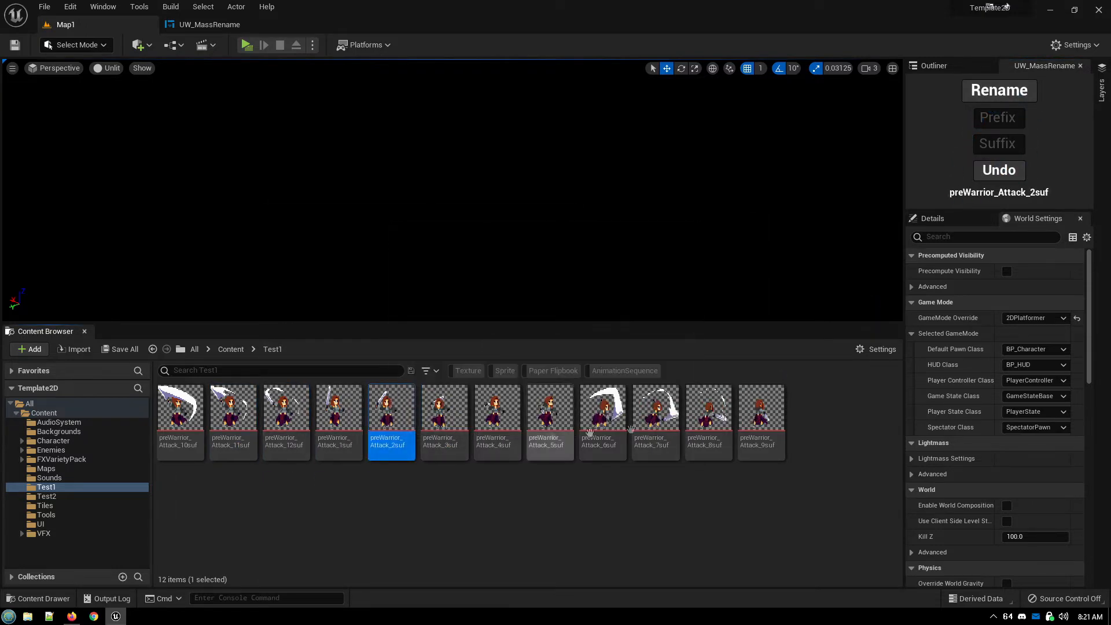
left_click(707, 433)
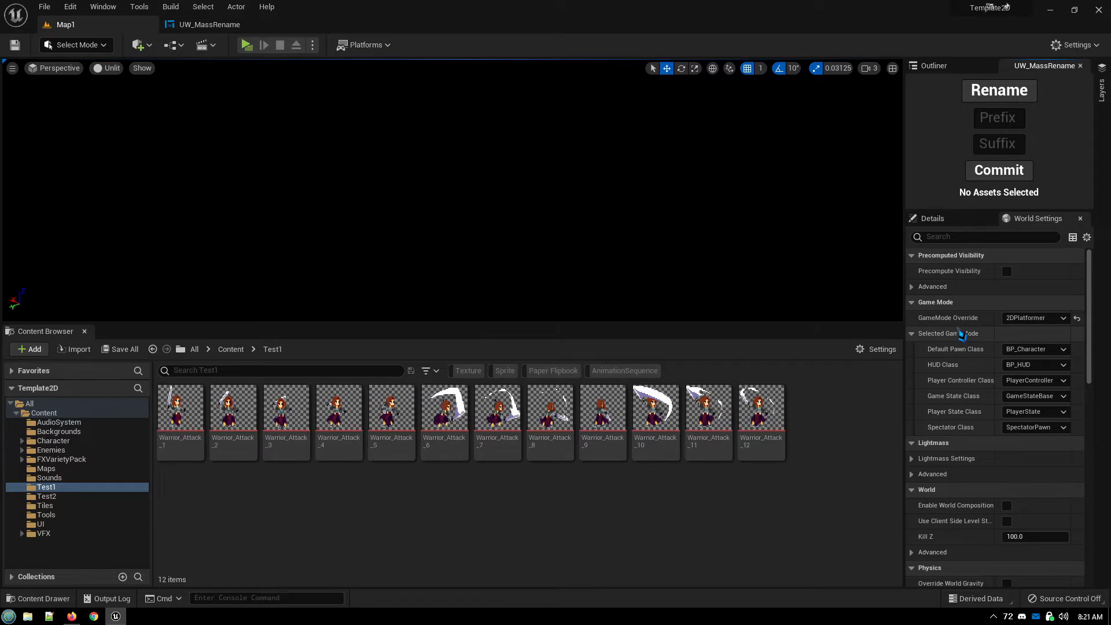
Use Replace mode to replace "warrior" with "blah" in the names of all twelve Warrior_Attack textures.
left_click(1000, 91)
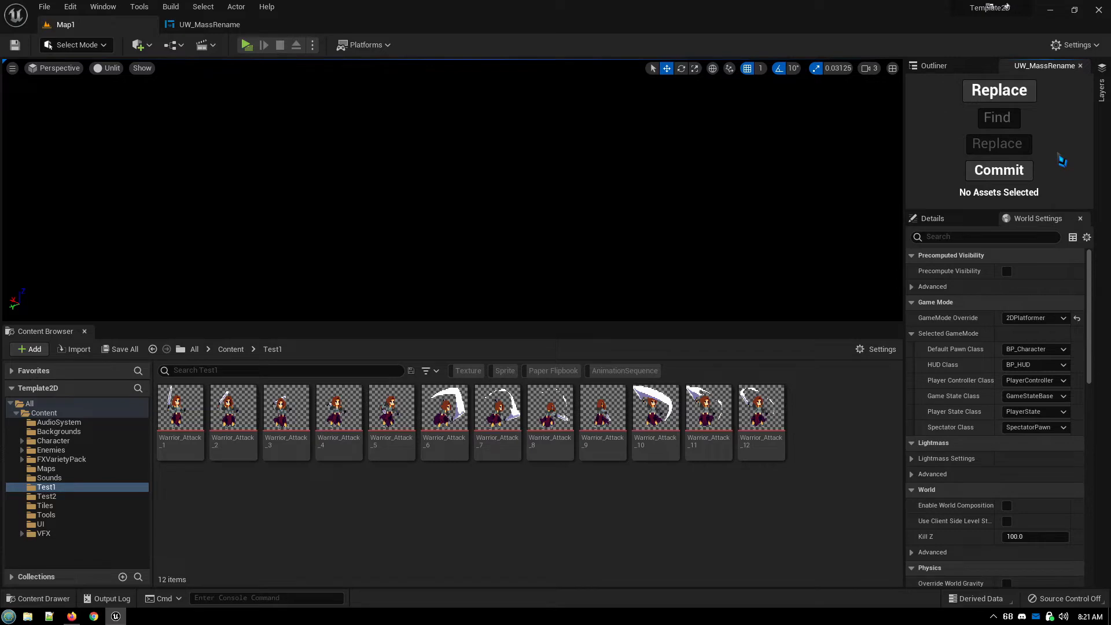
left_click(180, 414)
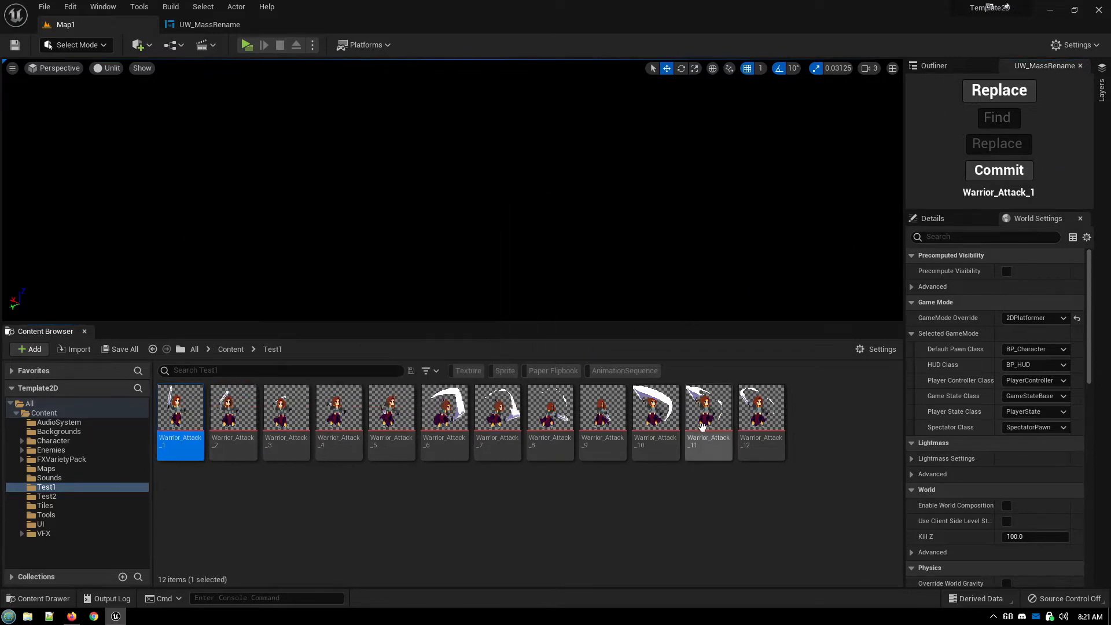
left_click(763, 416, "shift")
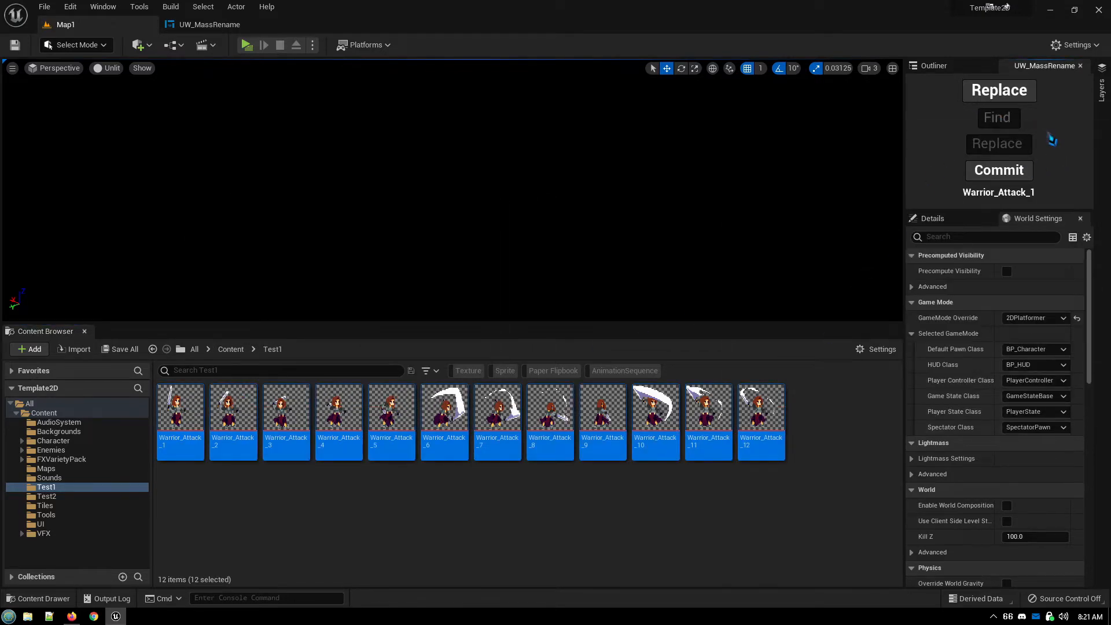
type("war")
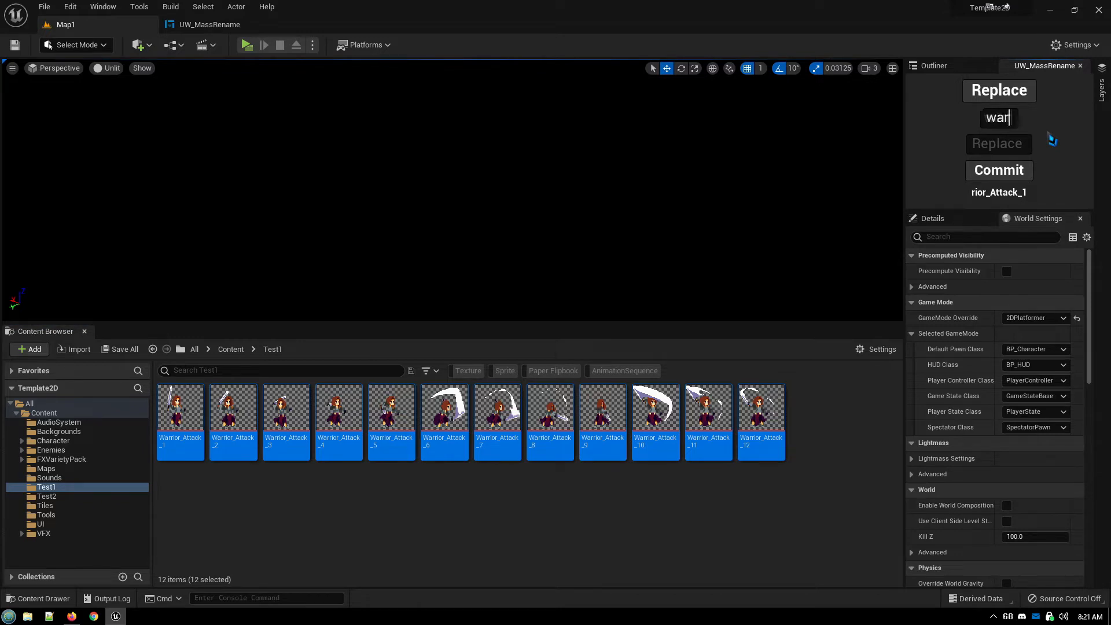
type("rior")
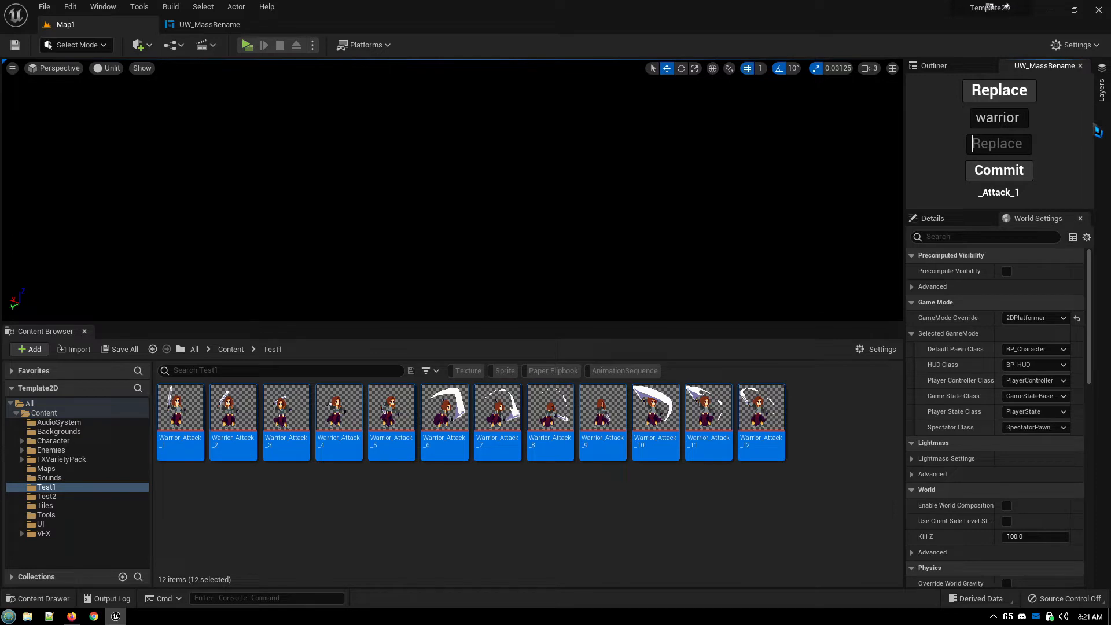
type("blah")
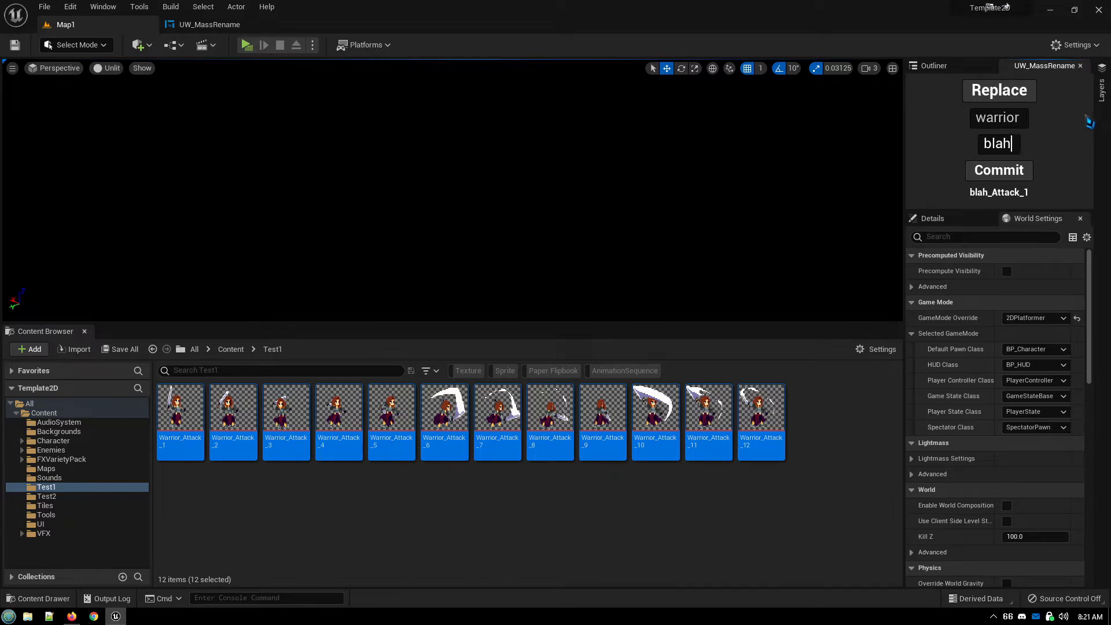
left_click(1008, 174)
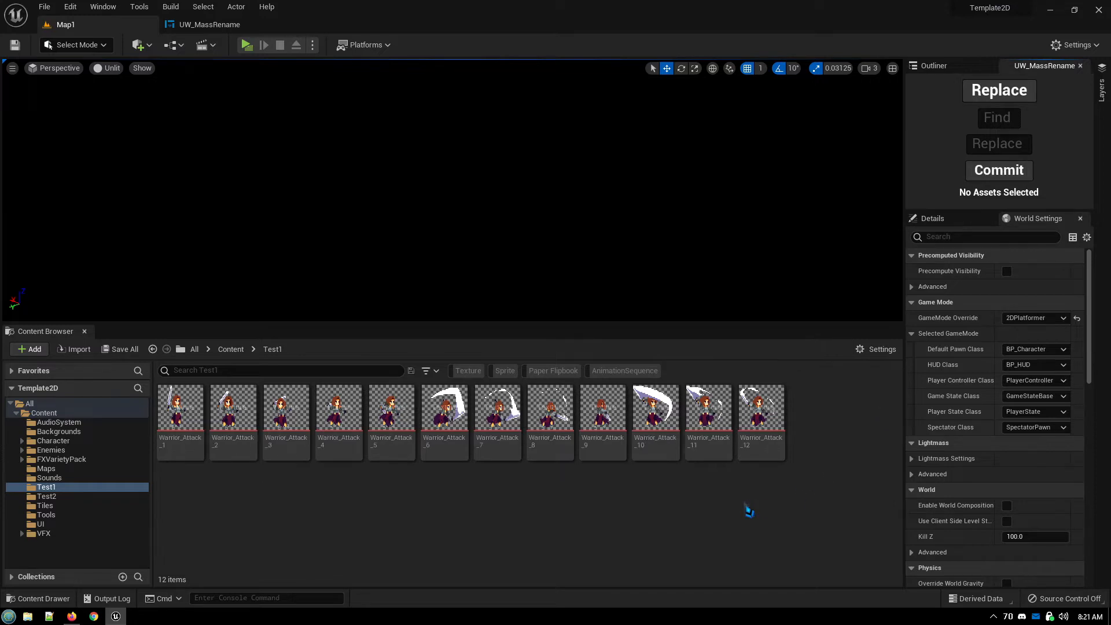
Switch the rename utility to Move/Renumber mode and toggle its sorting option on and back to Unsorted.
left_click(1013, 91)
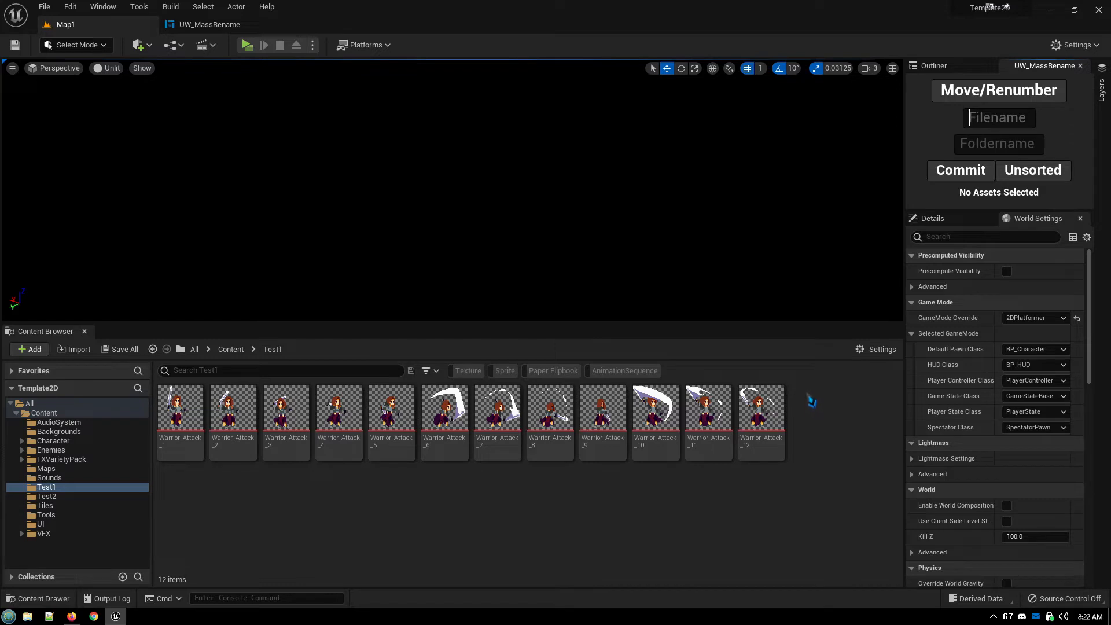
left_click(1042, 172)
left_click(1043, 174)
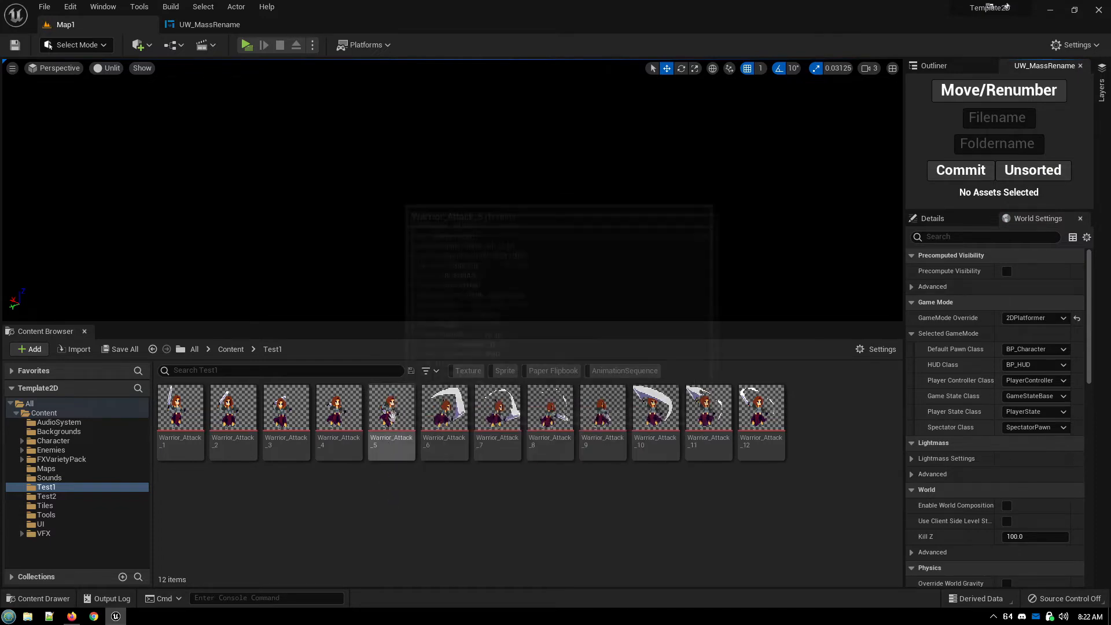
Select all twelve Warrior_Attack textures out of sequence, in the order 5, 7, 9, 2, 3, 4, 10, 11, 12, 8, 6, 1.
left_click(392, 417)
left_click(496, 425, "ctrl")
left_click(603, 417, "ctrl")
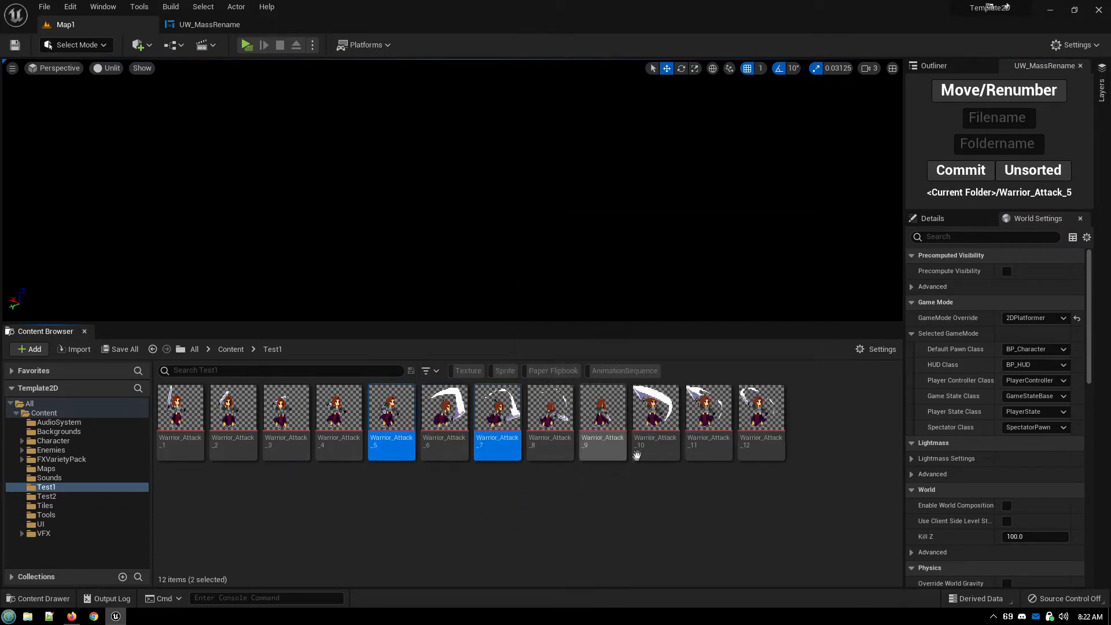
left_click(233, 420, "ctrl")
left_click(301, 440, "ctrl")
left_click(338, 420, "ctrl")
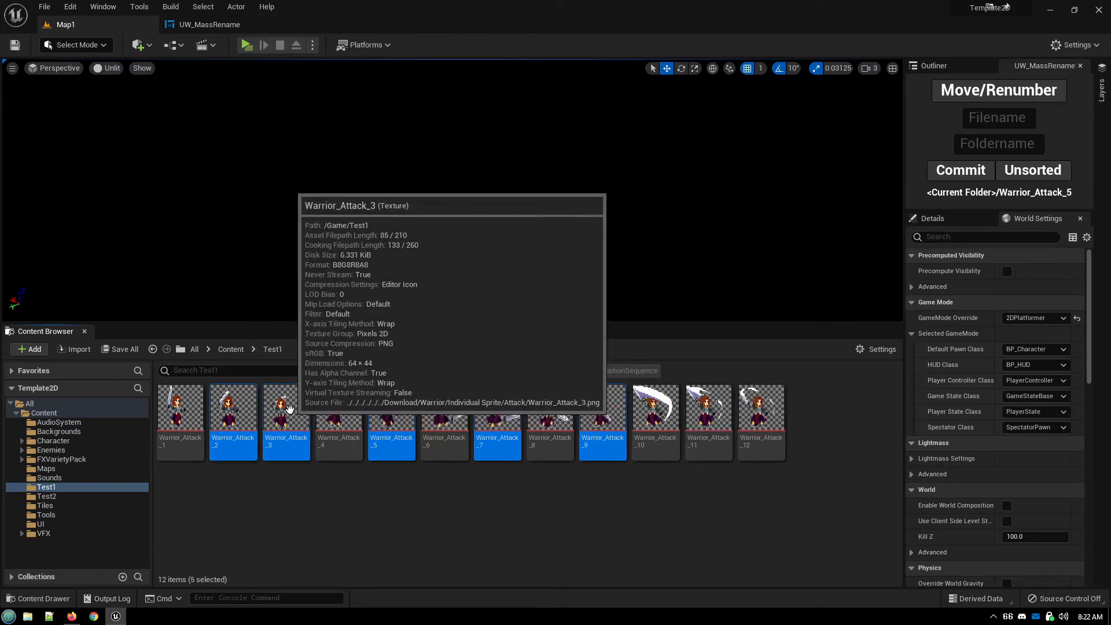
left_click(656, 420, "ctrl")
left_click(728, 434, "ctrl")
left_click(761, 420, "ctrl")
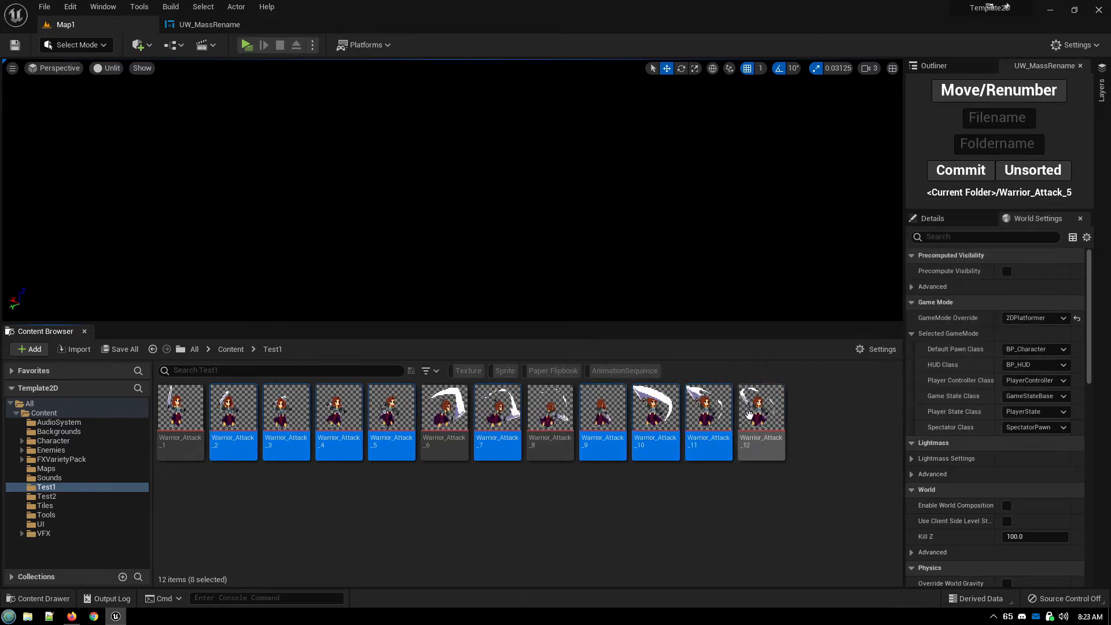
left_click(550, 419, "ctrl")
left_click(444, 420, "ctrl")
left_click(181, 417, "ctrl")
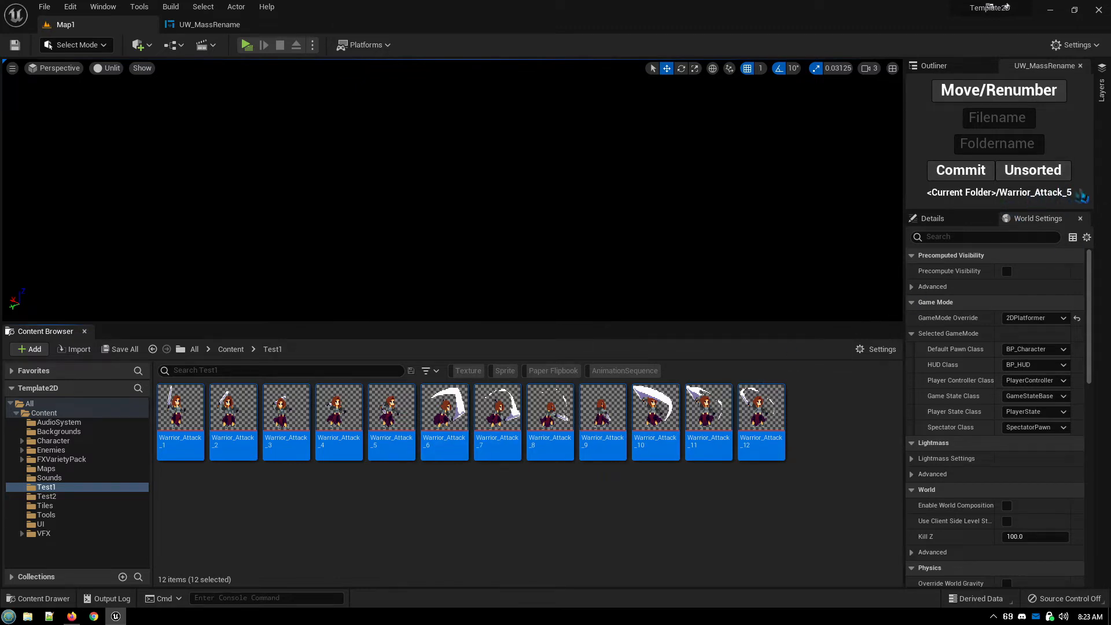
Set the numbering to Sorted and renumber the selected textures with the filename "atest".
left_click(1035, 170)
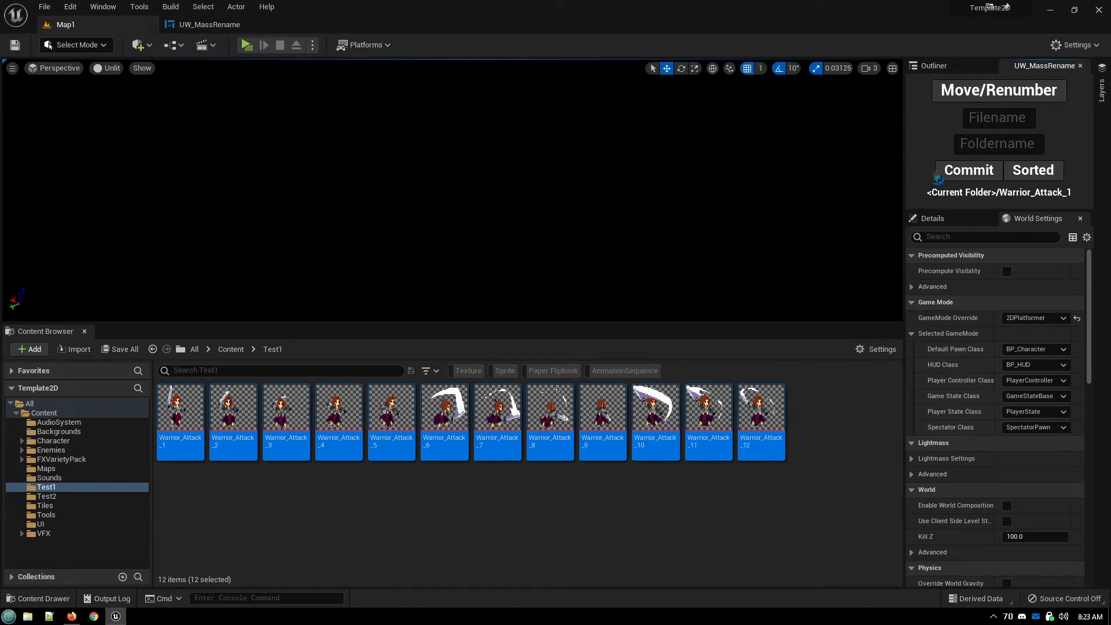
left_click(997, 118)
type("atest")
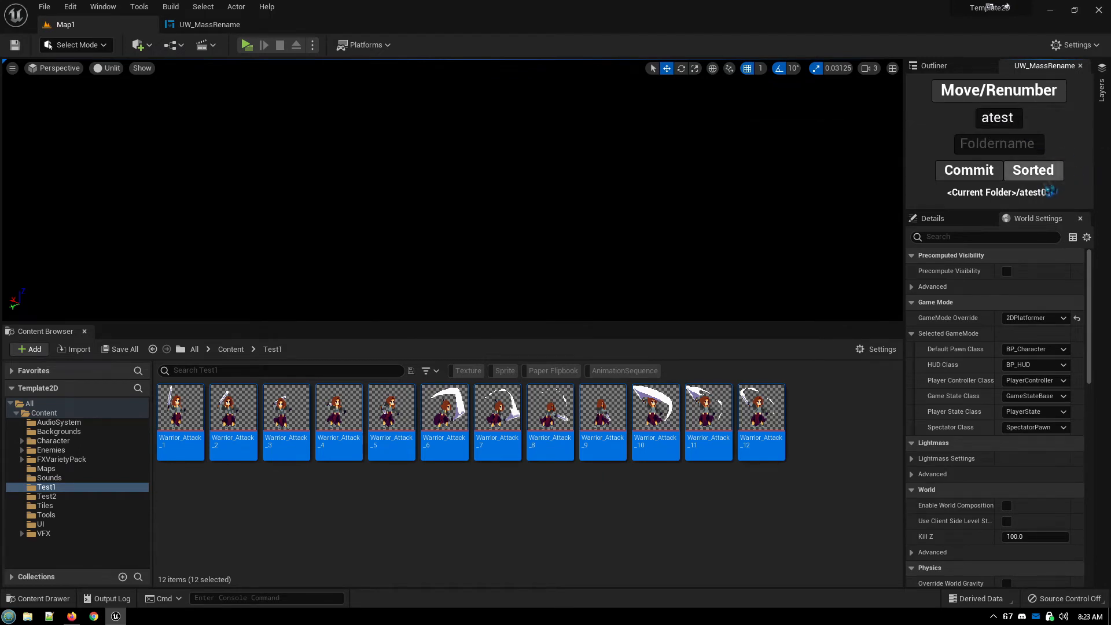
left_click(984, 171)
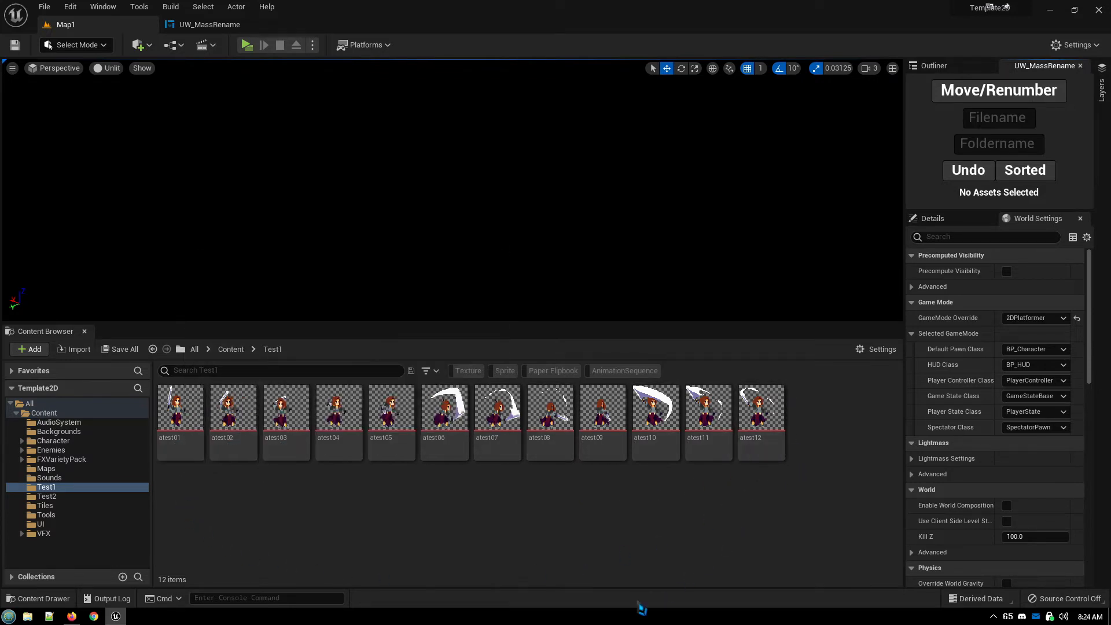
Move all twelve atest textures in Test1 into a subfolder named "test", leaving the filename blank.
mouse_move(187, 414)
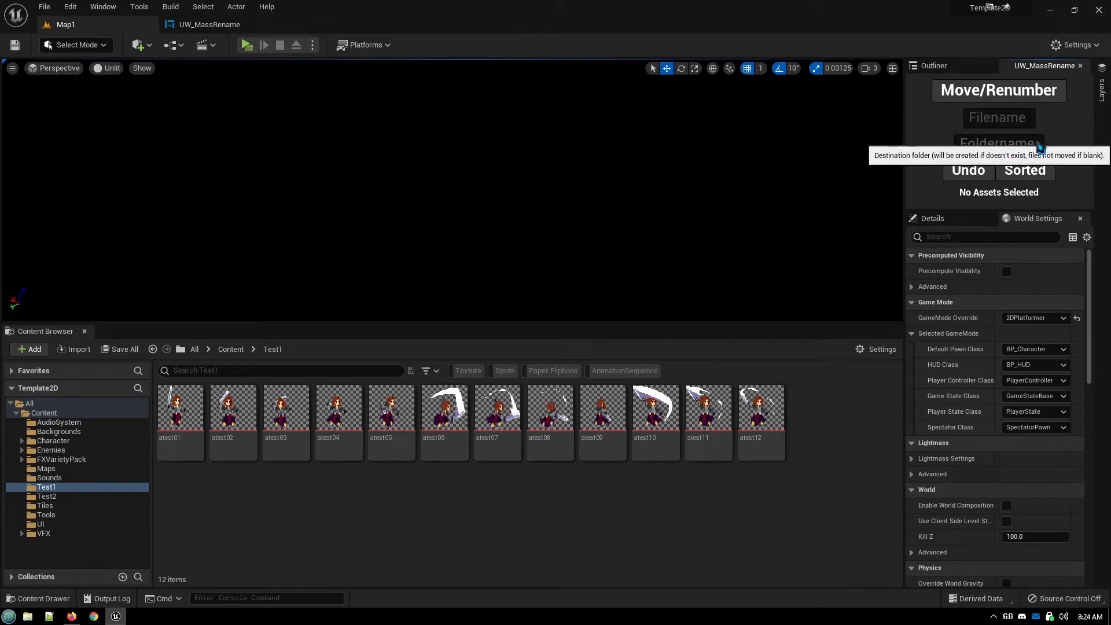
left_click(998, 145)
type("test")
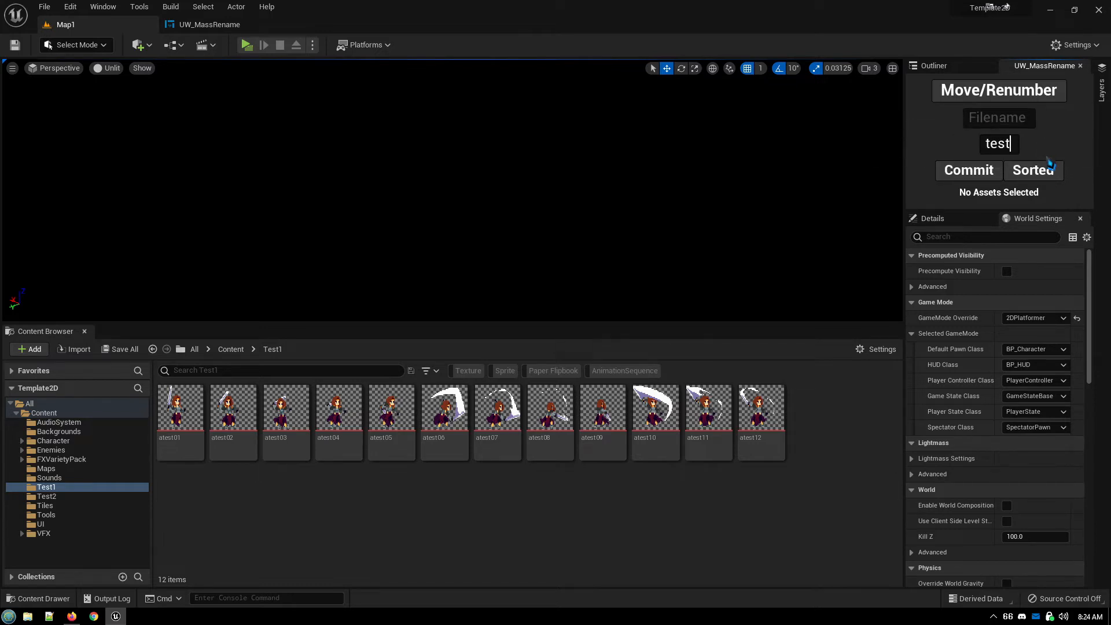
left_click(180, 405)
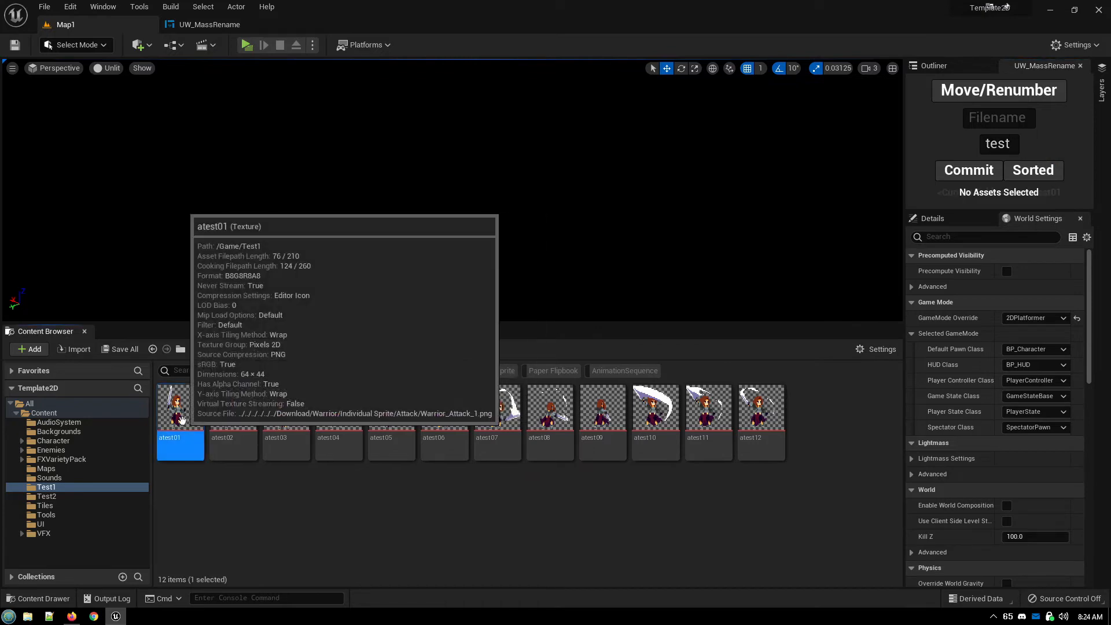
left_click(736, 436, "shift")
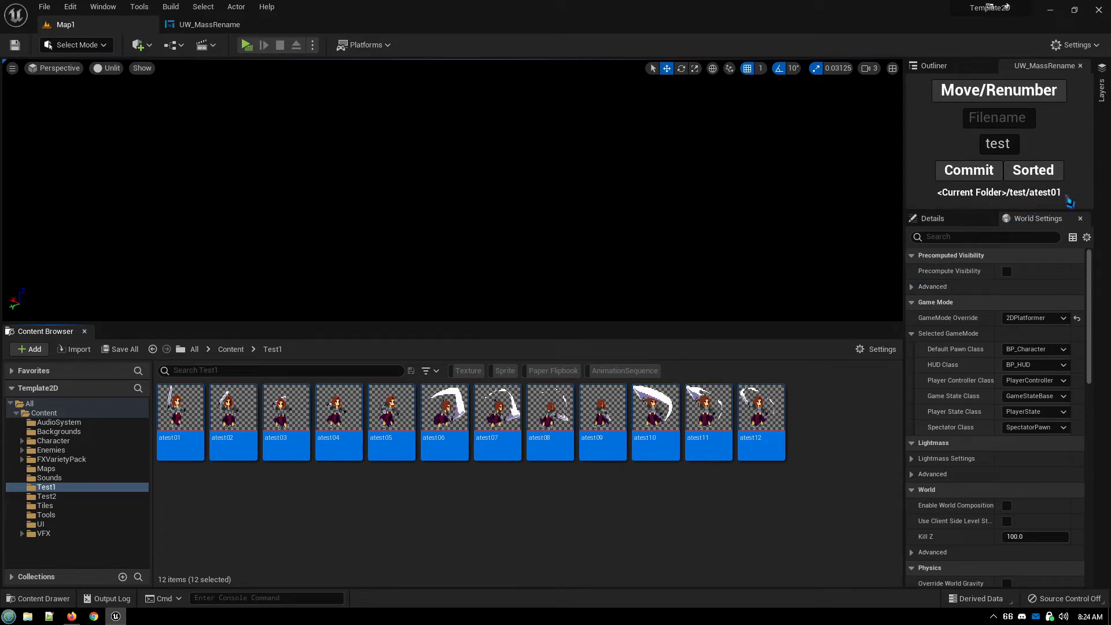
left_click(969, 174)
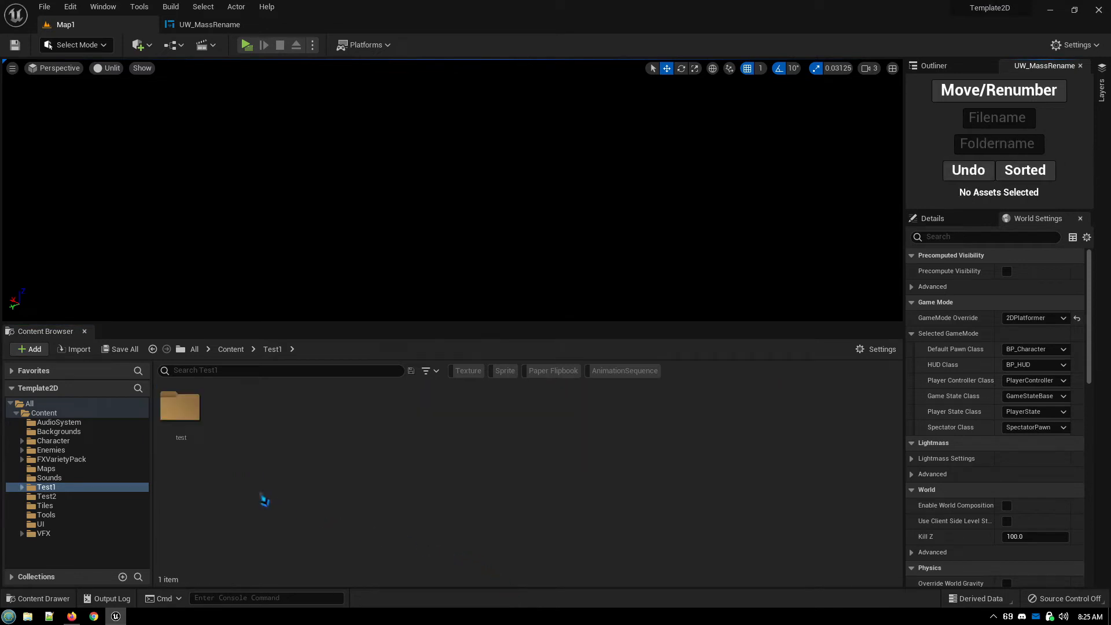
Check the moved textures in Test1's new test subfolder and undo the move with the rename utility.
left_click(180, 414)
double_click(180, 413)
left_click(46, 488)
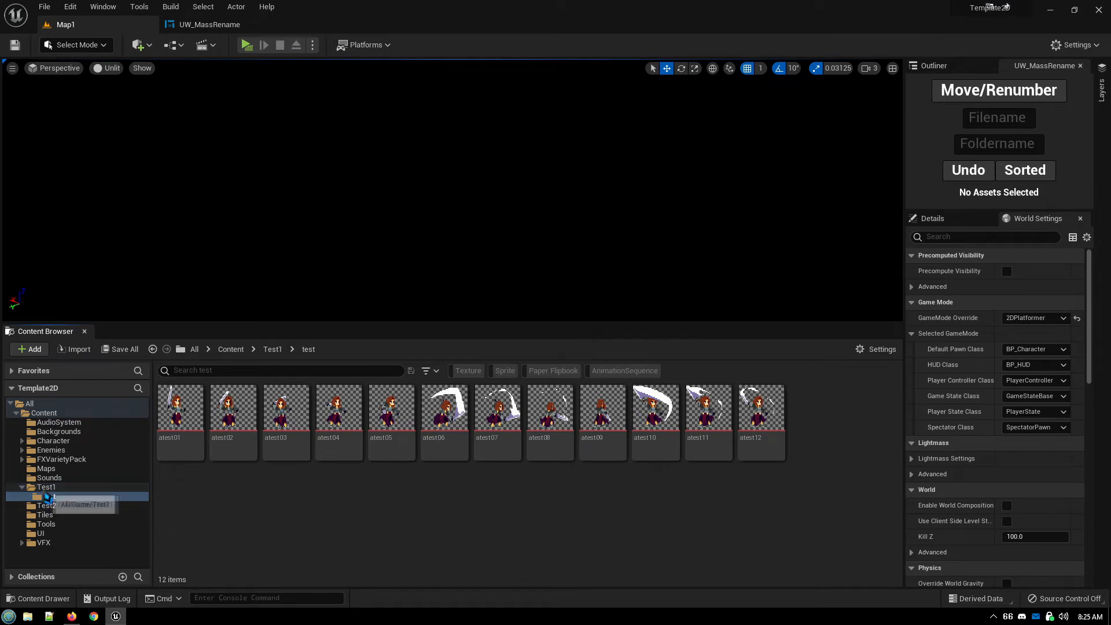
left_click(968, 170)
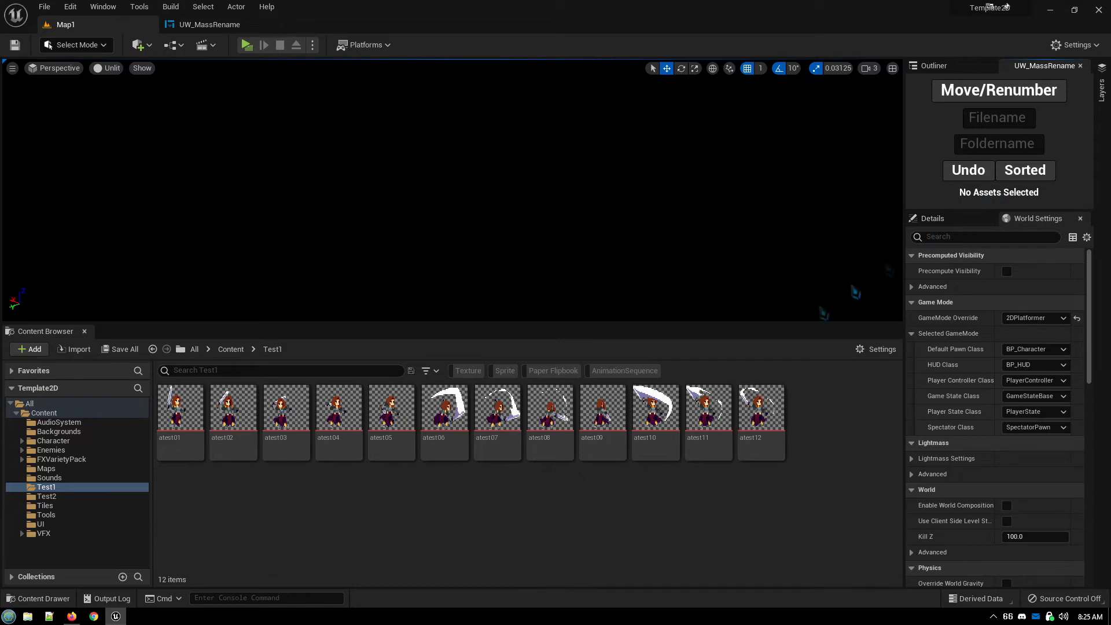
Copy all twelve atest textures from Test1 to the Test2 folder and check both folders.
left_click(180, 412)
left_click(781, 422, "shift")
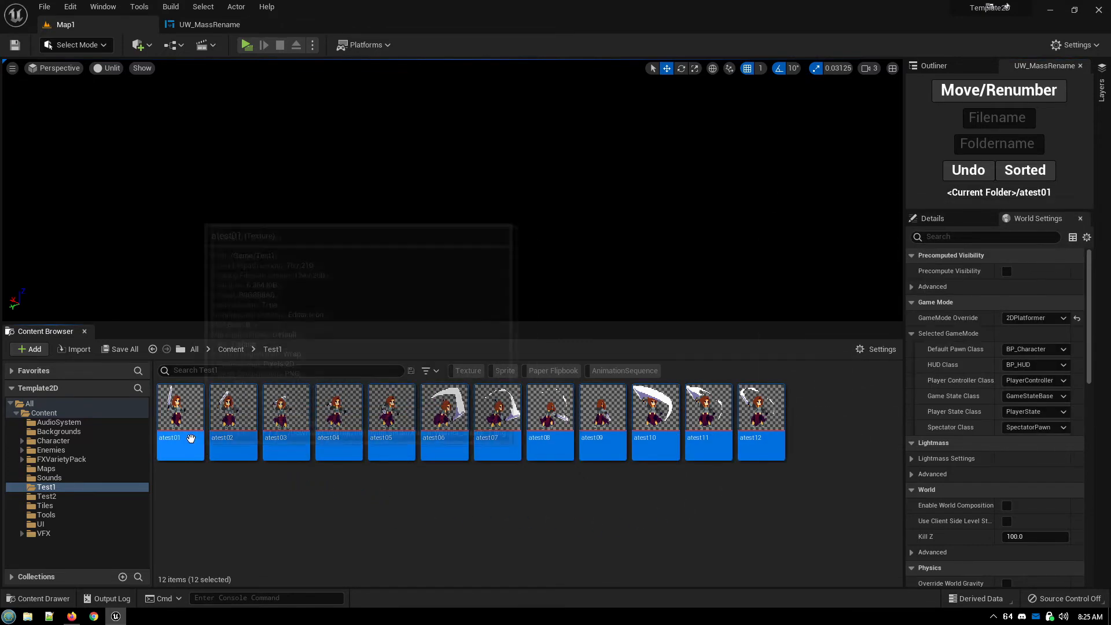
left_click_drag(191, 440, 57, 498)
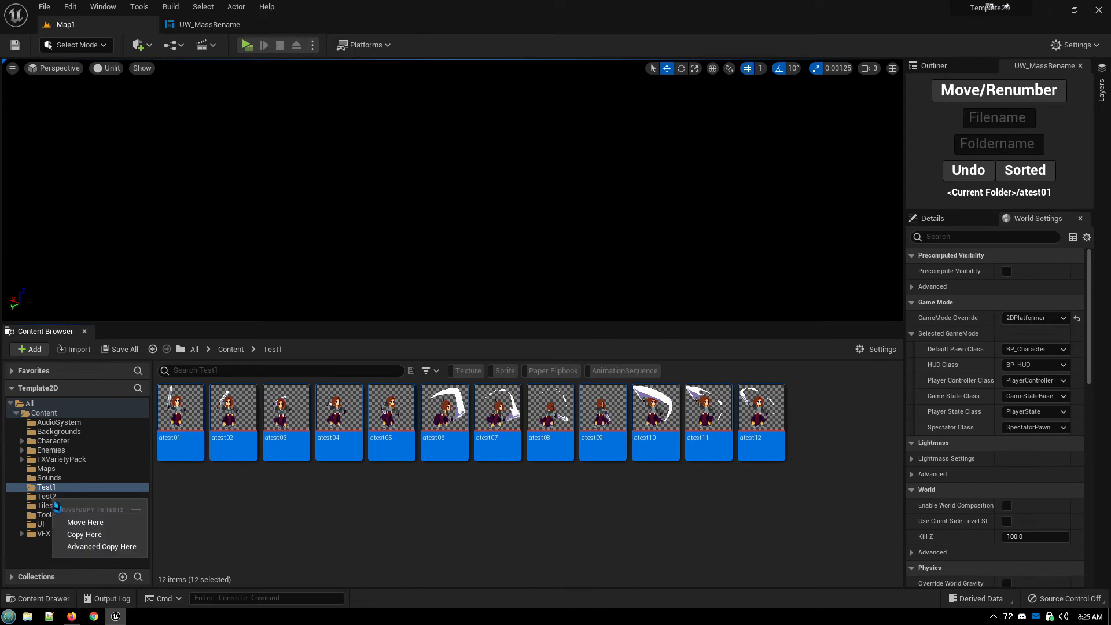
left_click(106, 537)
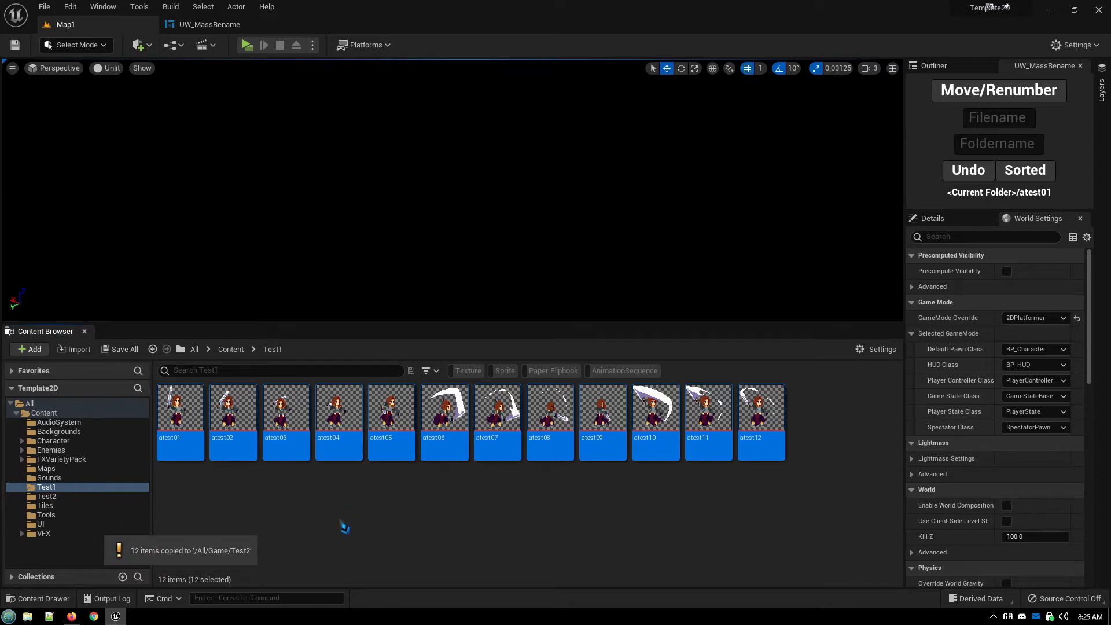
left_click(47, 497)
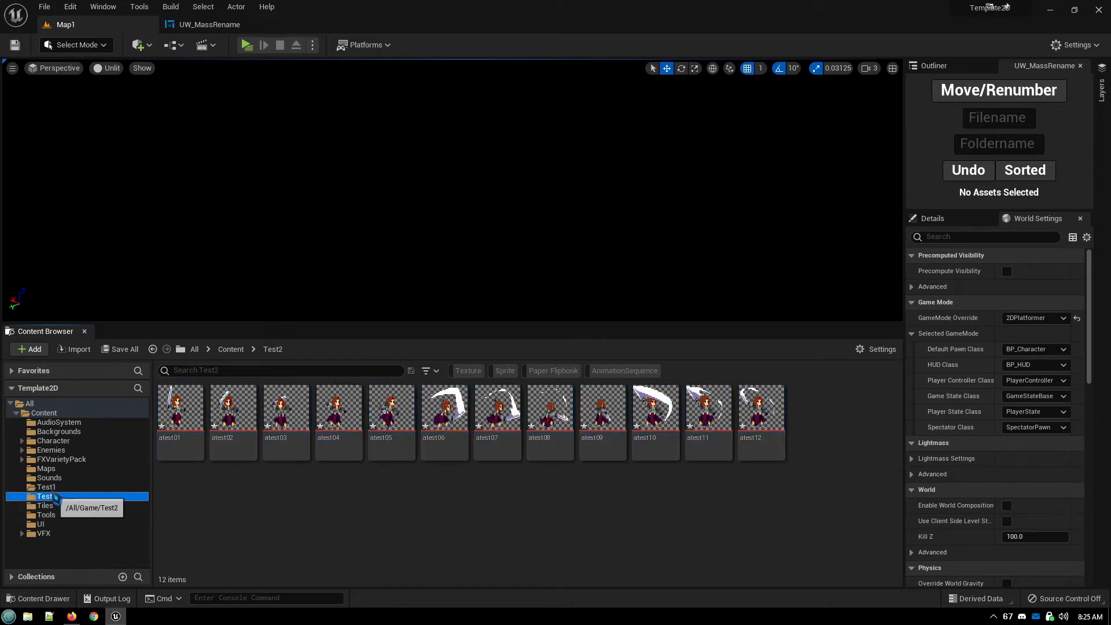
left_click(52, 488)
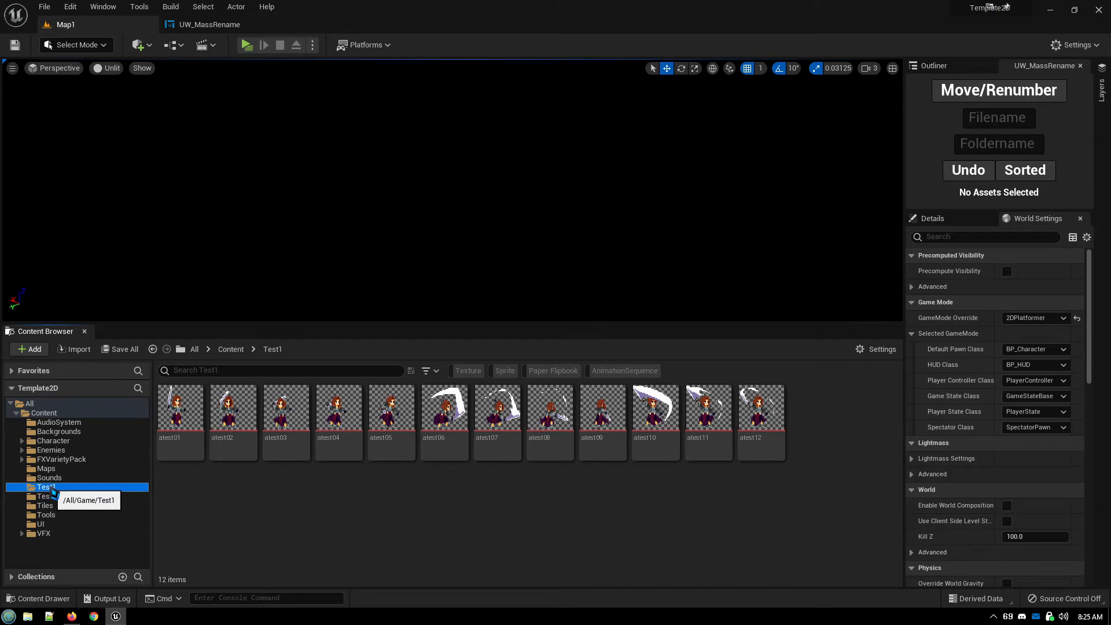
Filter the Content folder to textures, then move and renumber all 24 atest textures with filename "aatest" and foldername "test".
left_click(44, 413)
left_click(468, 371)
left_click(173, 418)
left_click(738, 502, "shift")
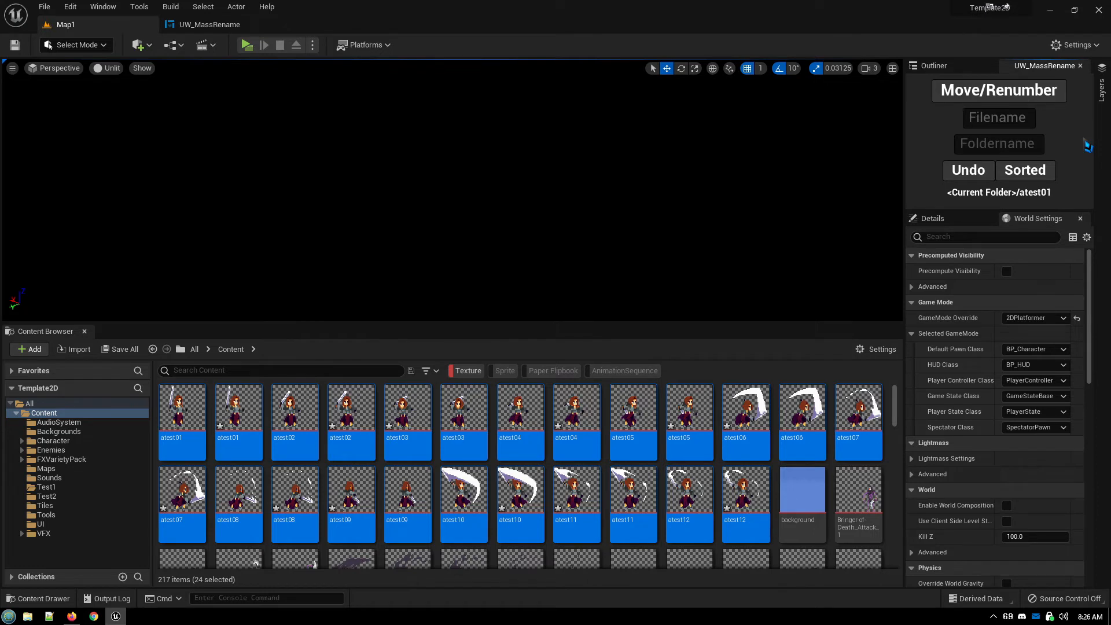
type("aatest")
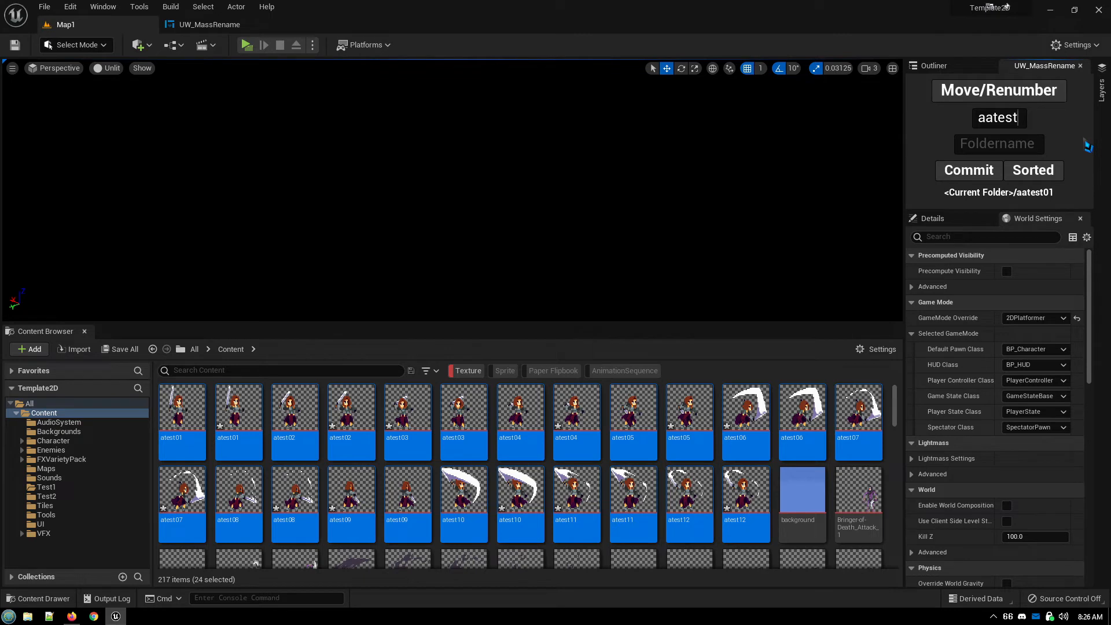
left_click(1018, 149)
type("test")
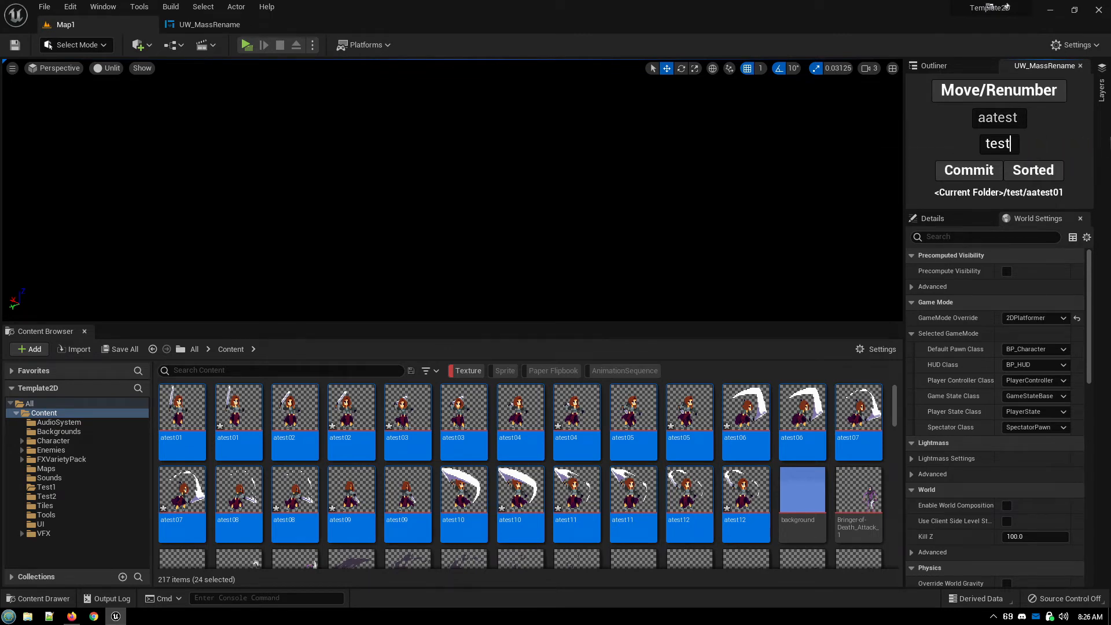
left_click(982, 176)
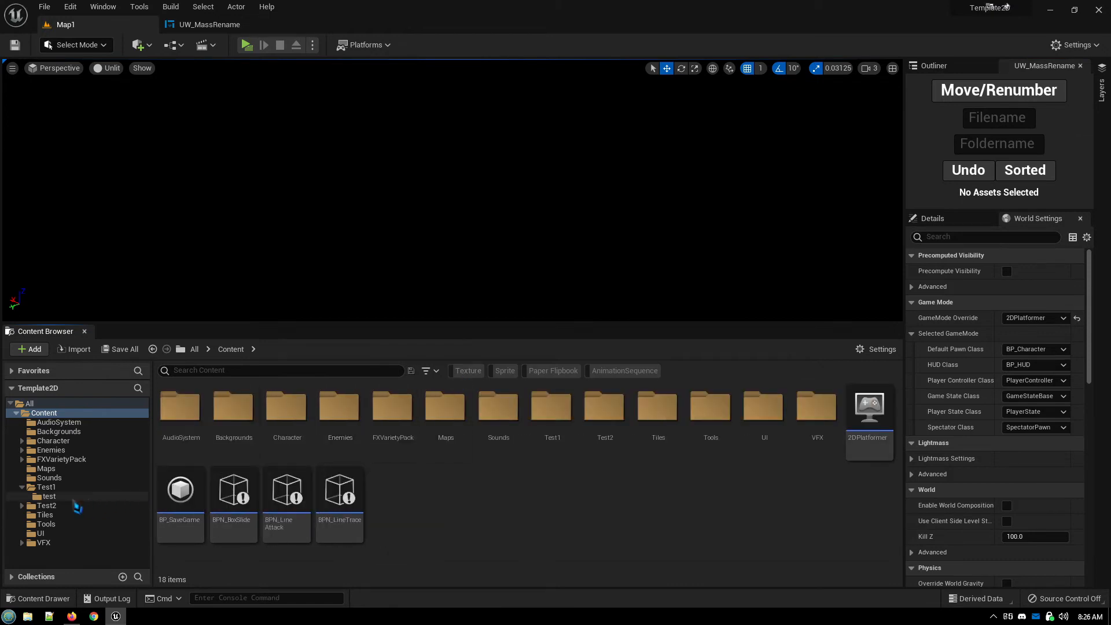
Check the renumbered textures in the test subfolders of Test1 and Test2, and undo the move and renumbering.
left_click(44, 488)
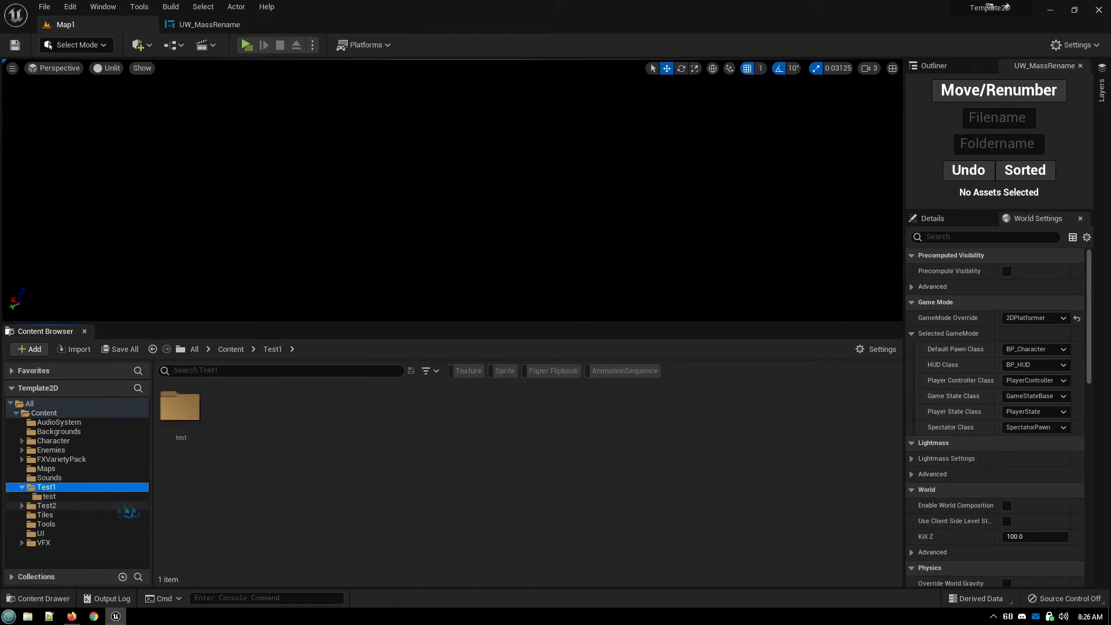
left_click(45, 497)
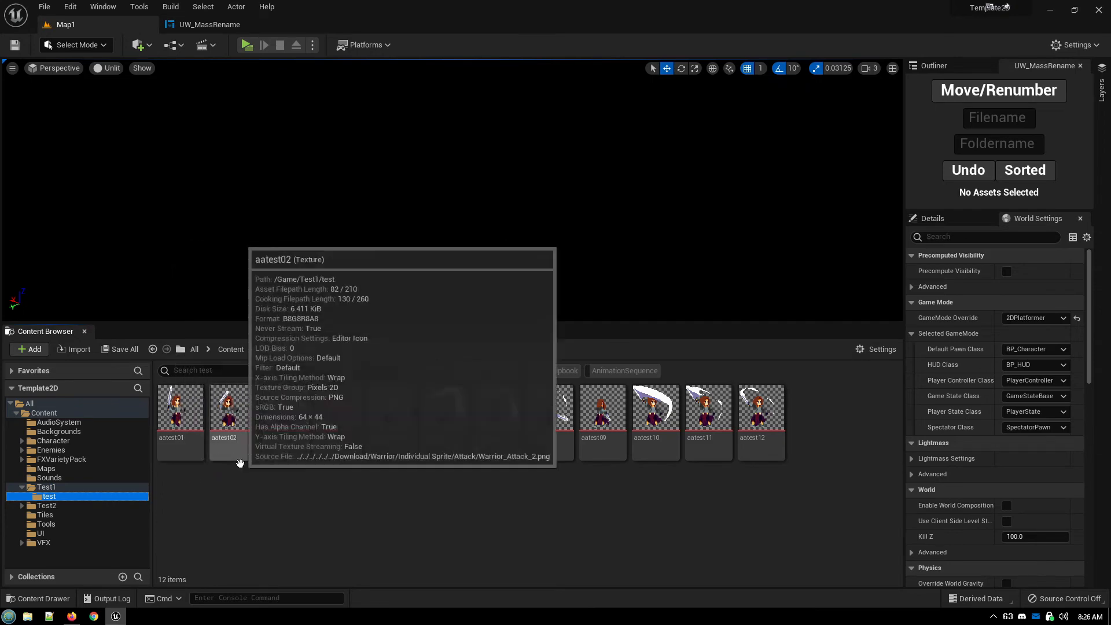
left_click(22, 506)
left_click(53, 515)
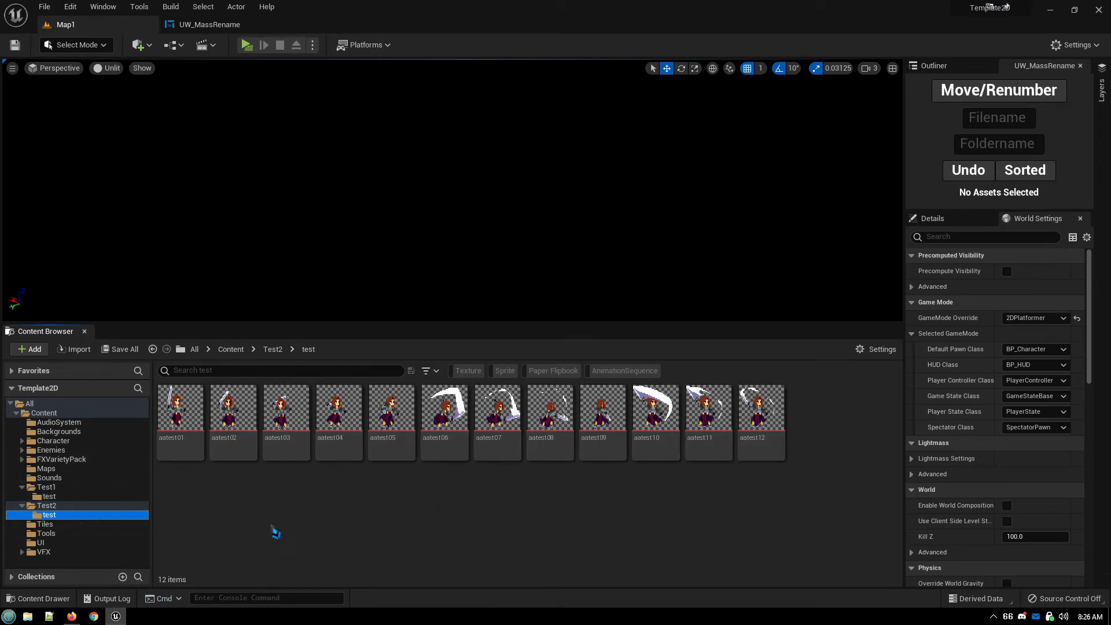
left_click(58, 489)
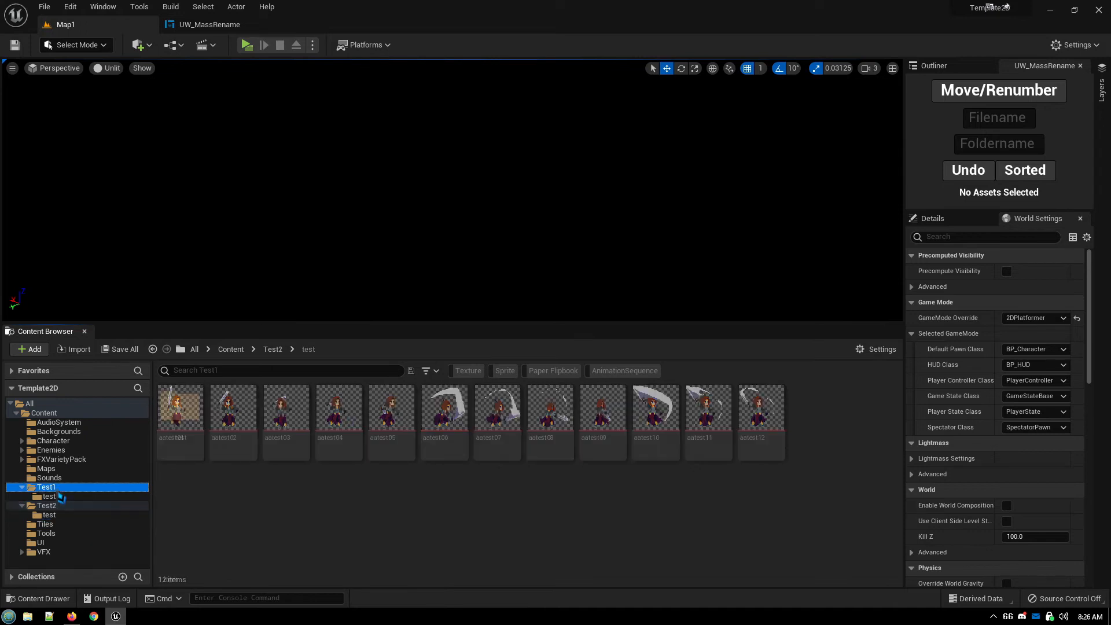
left_click(962, 176)
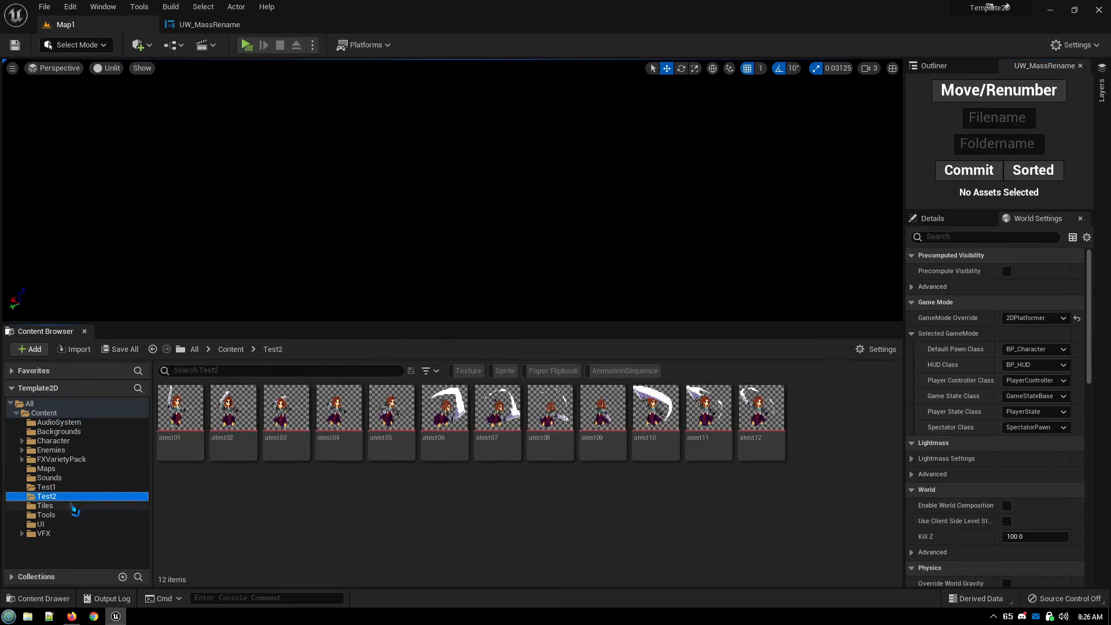
Renumber all twelve textures in Test2 with the filename "test", and set the utility's sorting option to Unsorted.
left_click(54, 489)
left_click(51, 497)
left_click(180, 416)
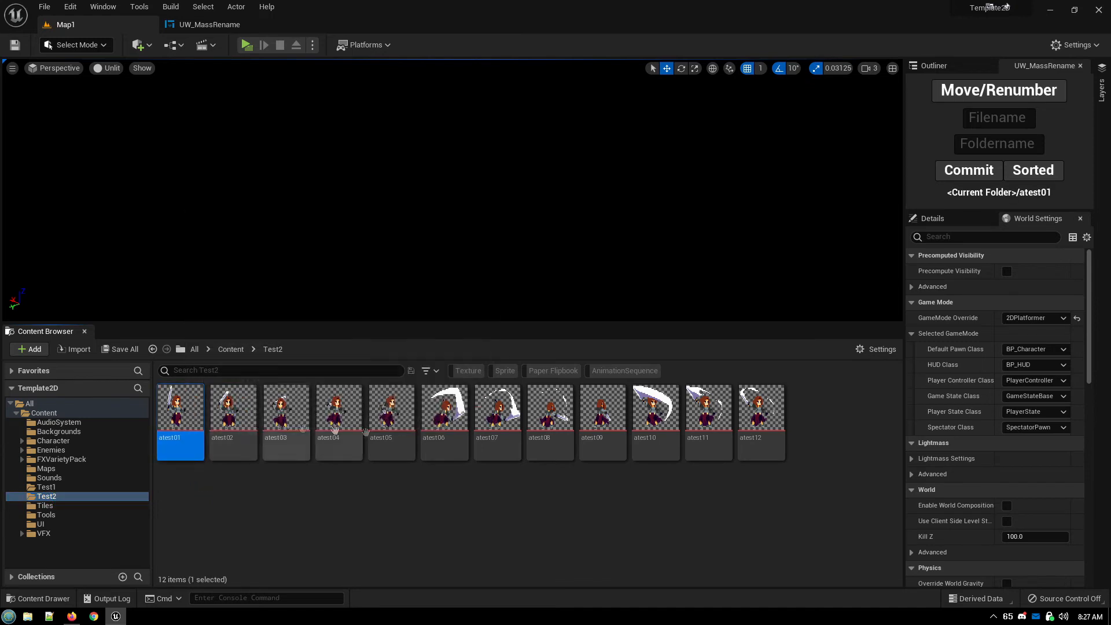
left_click(761, 419, "shift")
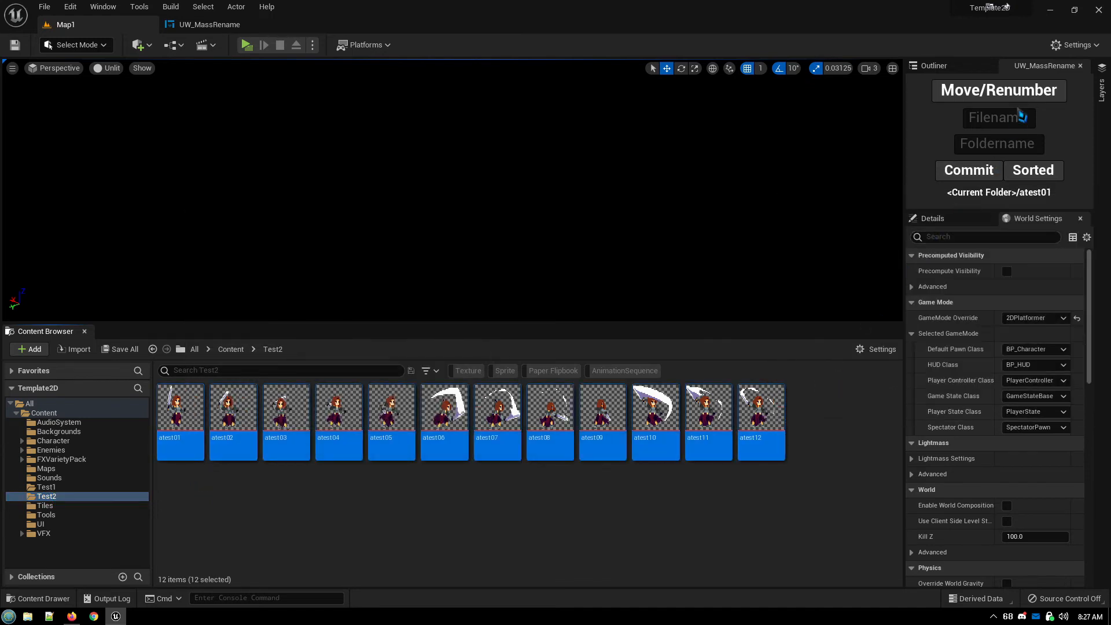
left_click(1022, 116)
type("test")
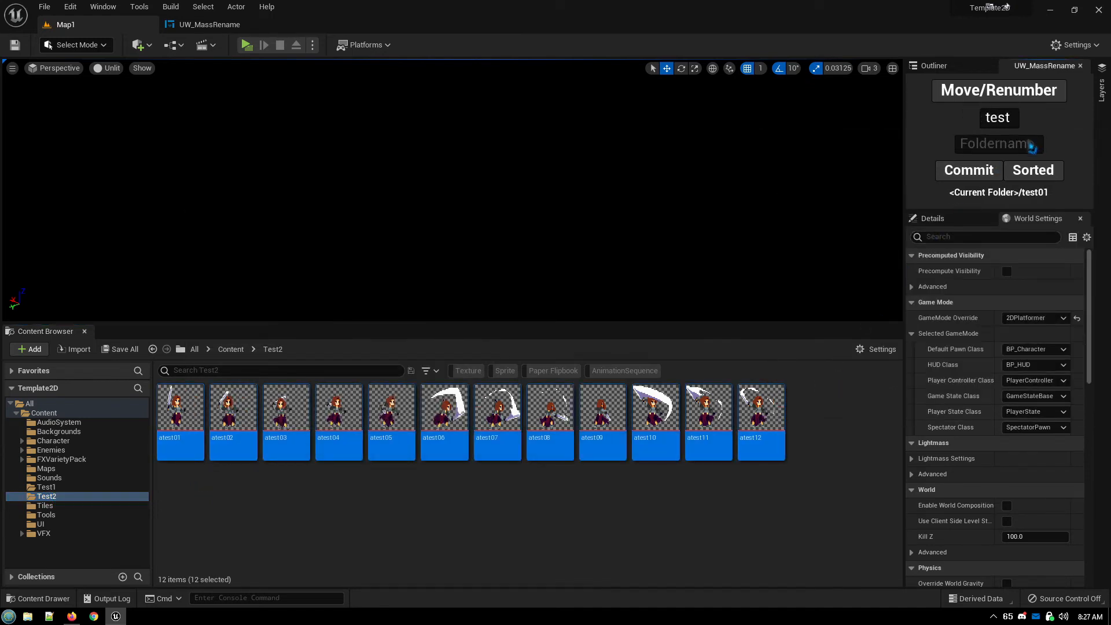
left_click(978, 174)
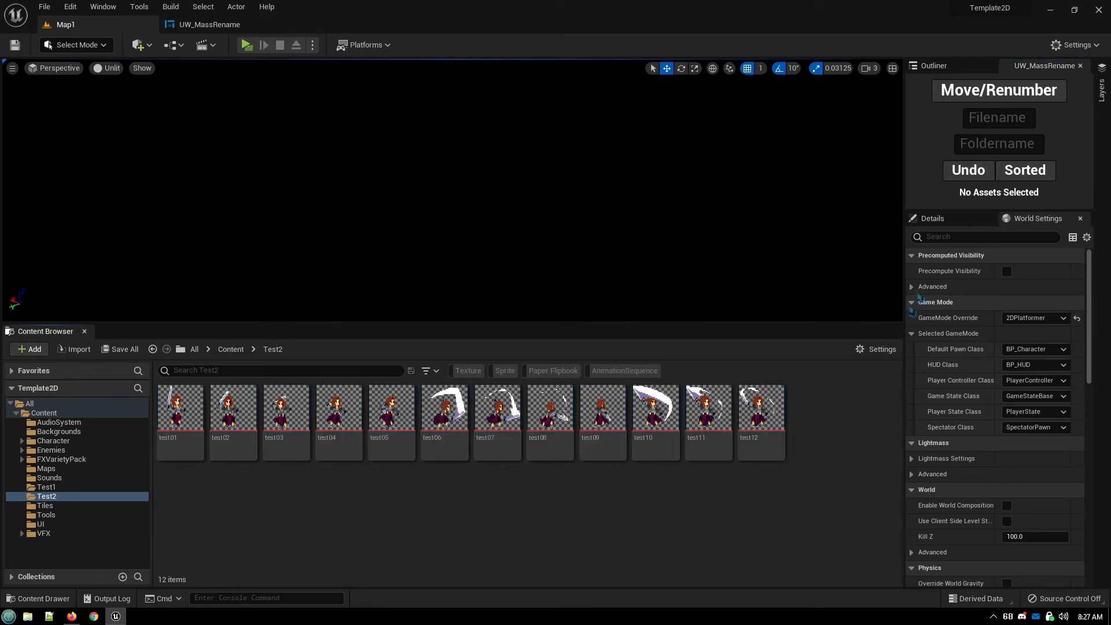
left_click(1033, 179)
left_click(1004, 124)
type("sdfsdf")
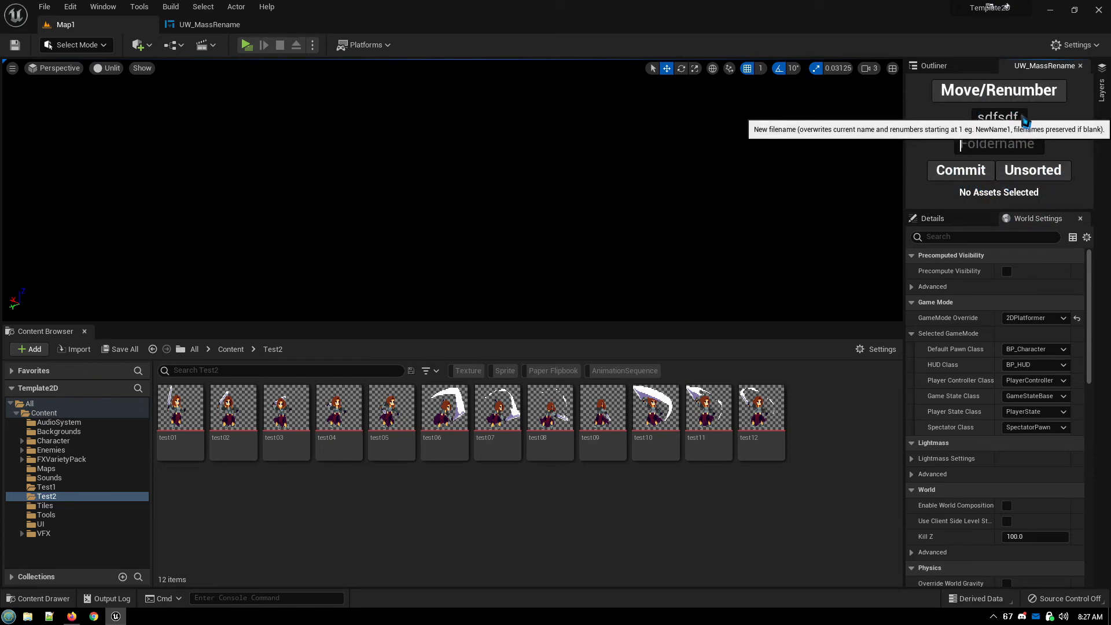
key("BackSpace")
key("BackSpace")
key("BackSpace")
key("BackSpace")
key("BackSpace")
key("BackSpace")
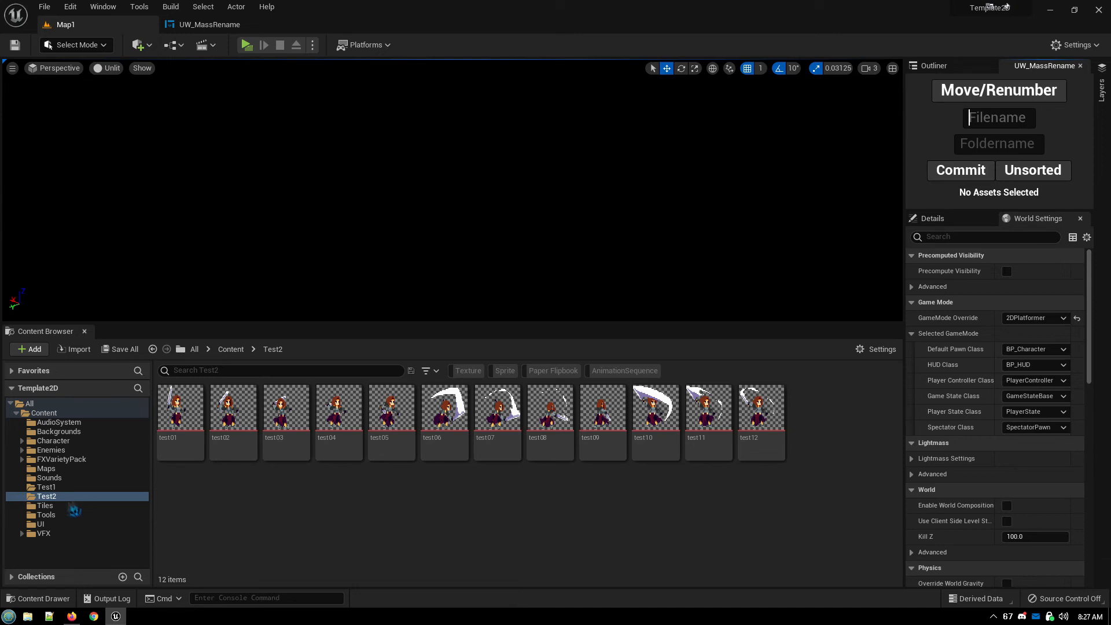
Show the Tools folder's assets, look up "low entry" in the plugin list, and close the plugin window.
left_click(48, 515)
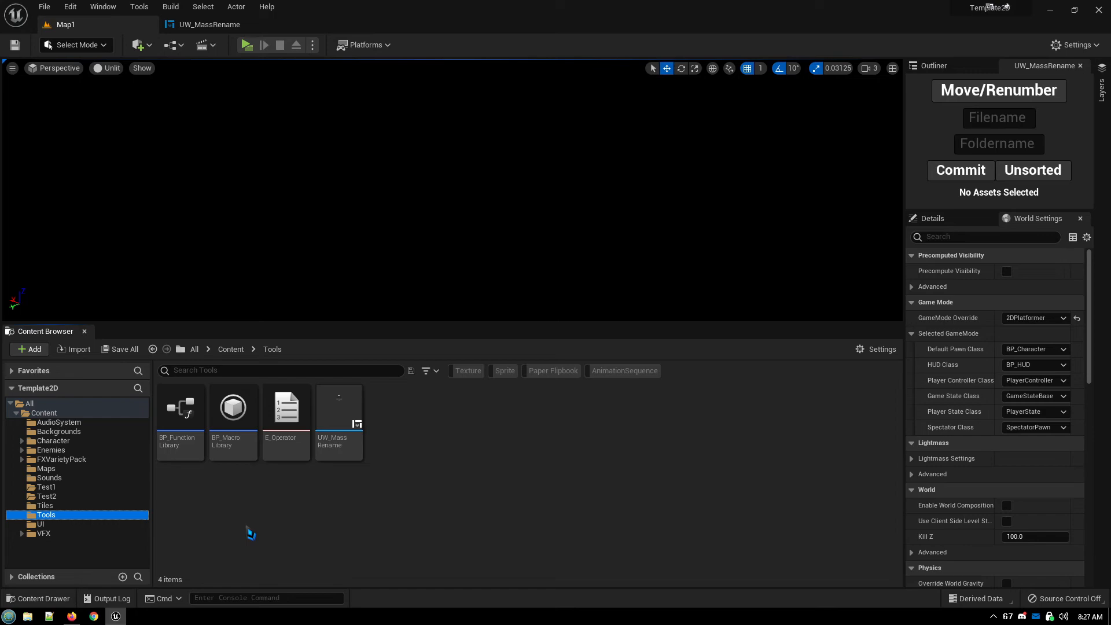
left_click(71, 8)
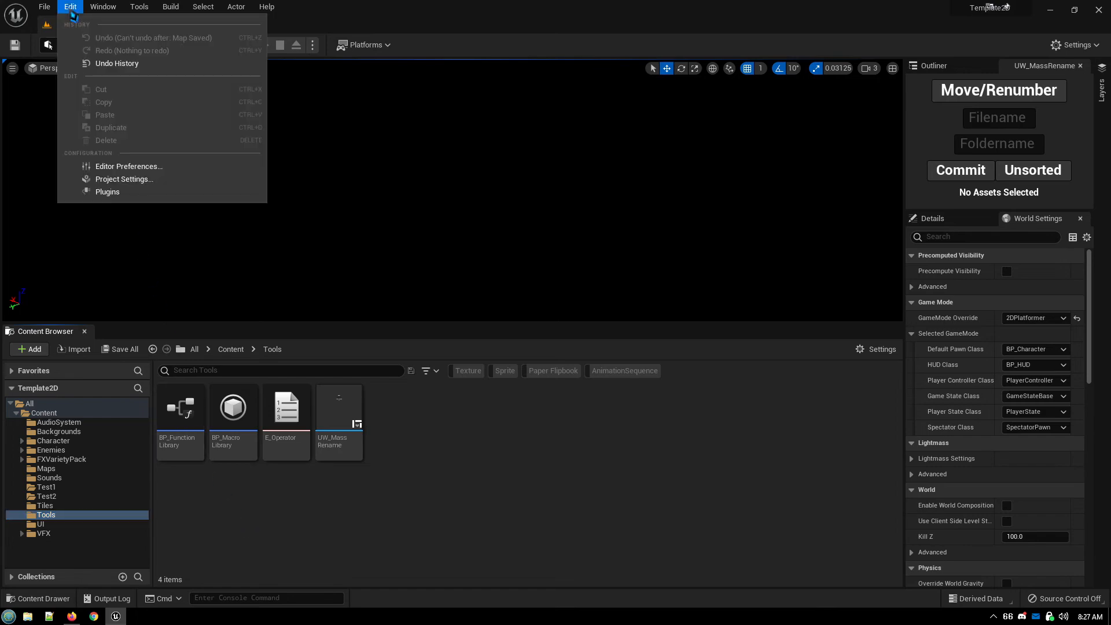
left_click(117, 192)
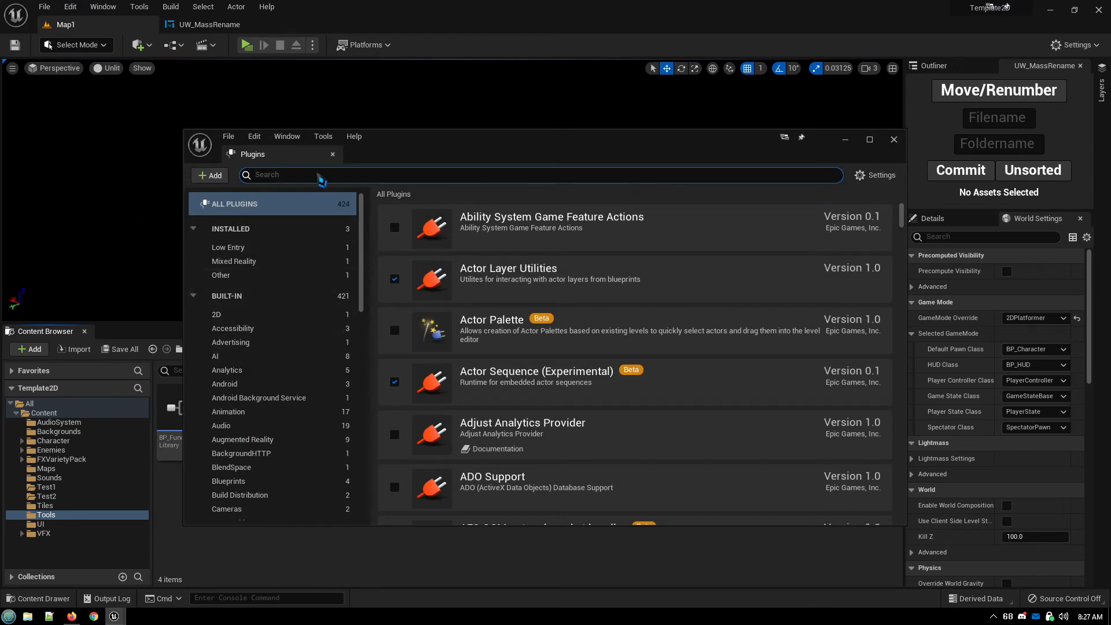
type("low entry")
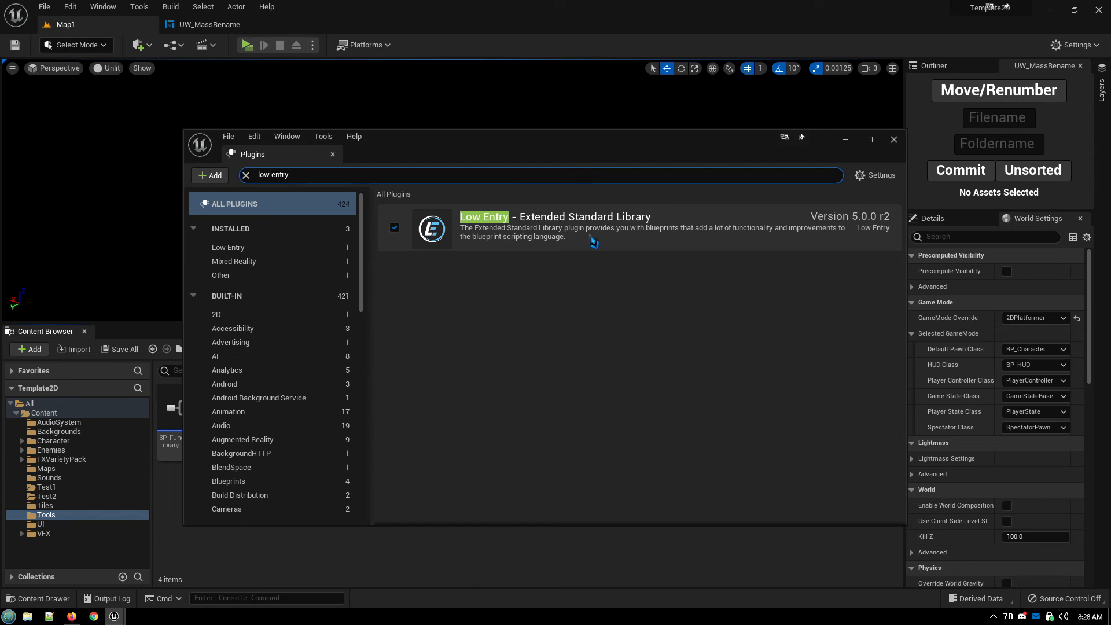
left_click(836, 134)
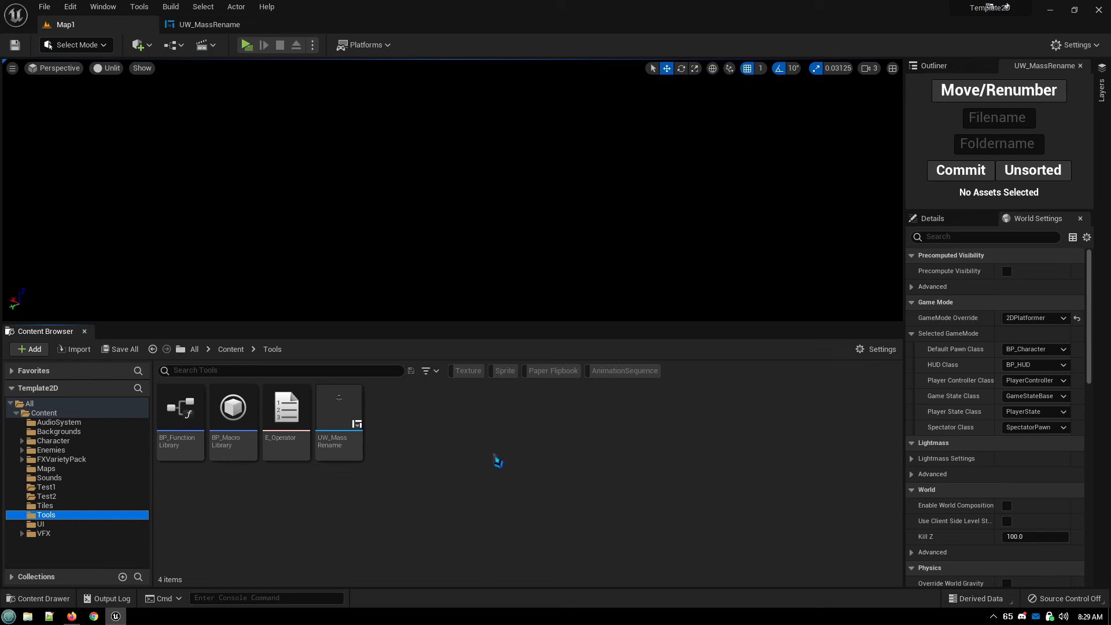
Switch between the Outliner and the docked UW_MassRename utility, ending on the Outliner.
mouse_move(343, 410)
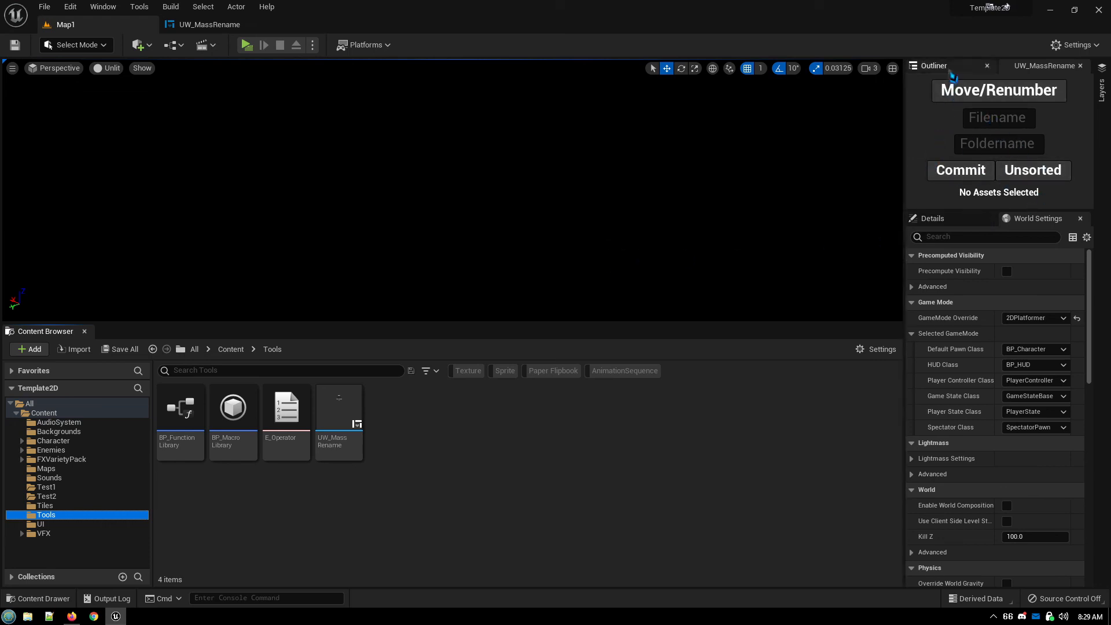
left_click(933, 66)
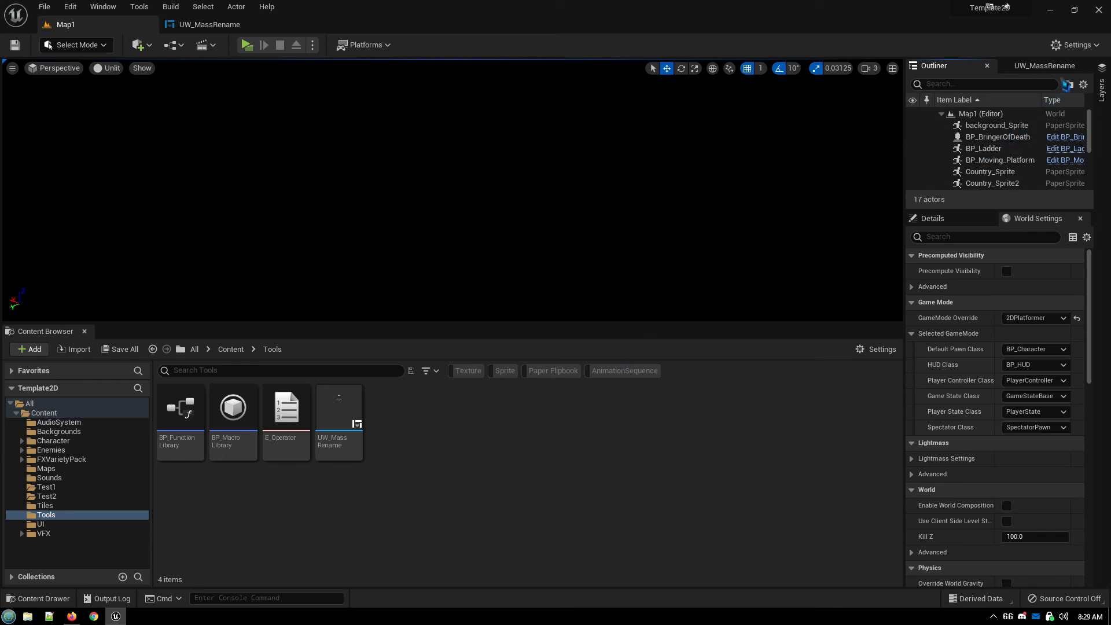
left_click(1064, 67)
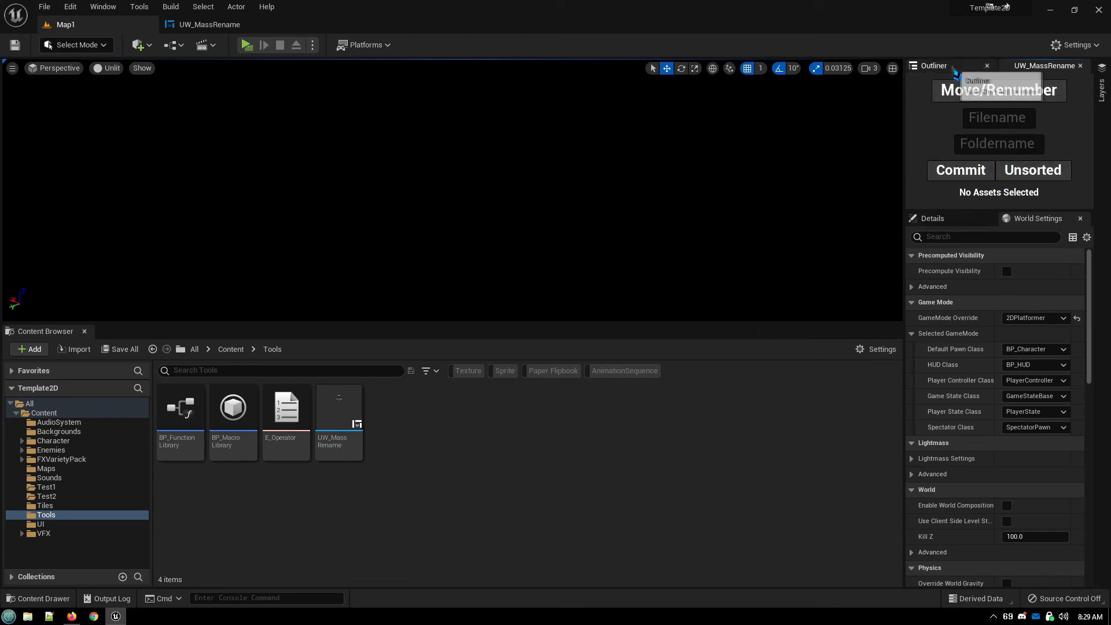
left_click(955, 72)
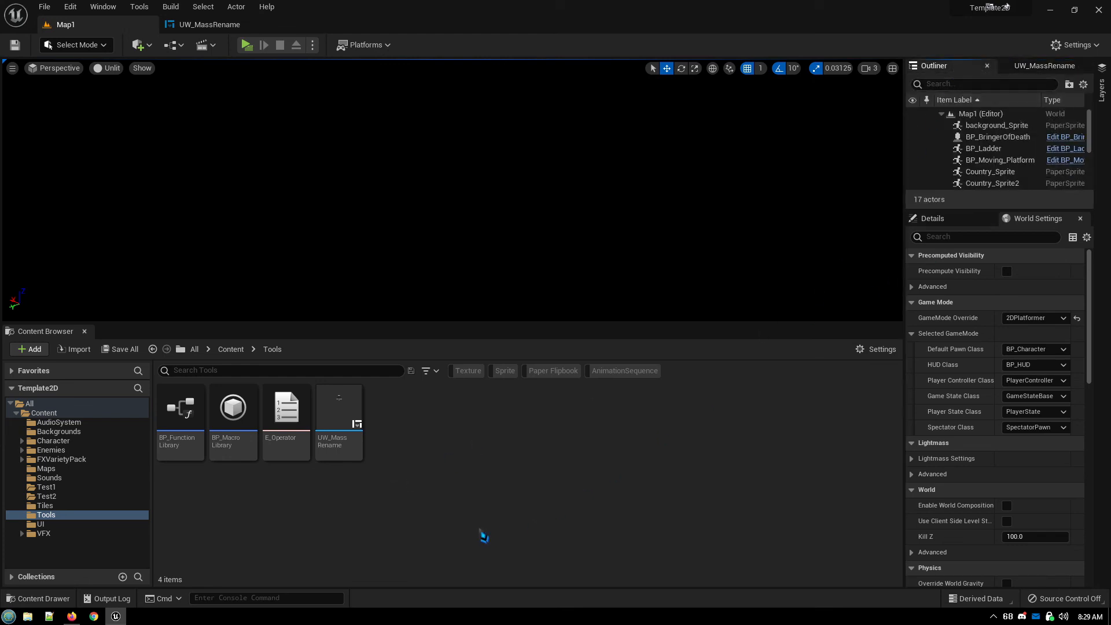